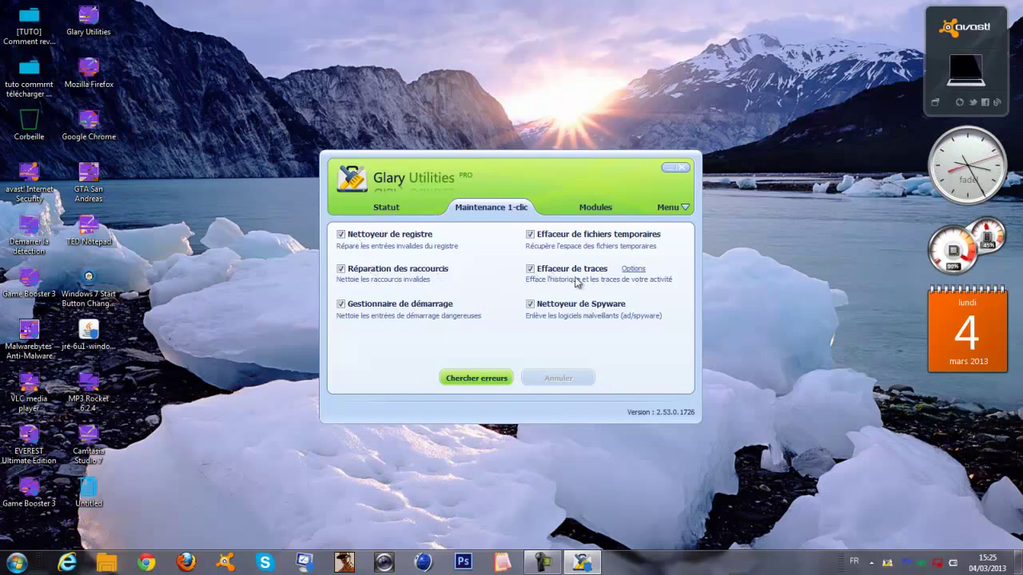
Step: Open the trace eraser's options from the one-click maintenance page, and move the main window back near the middle of the desktop
{"action": "left_click", "coordinate": [631, 268]}
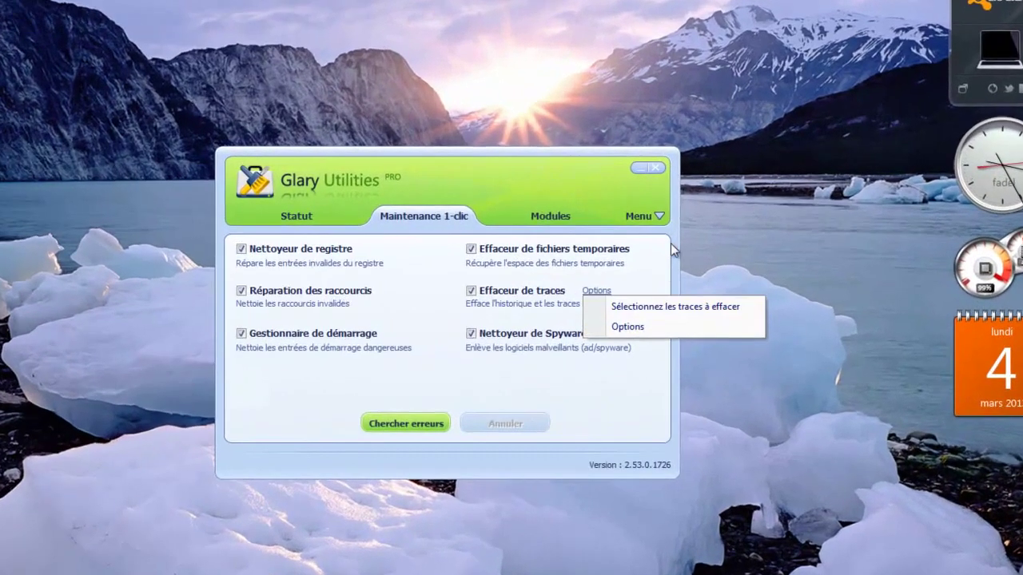
{"action": "left_click", "coordinate": [675, 328]}
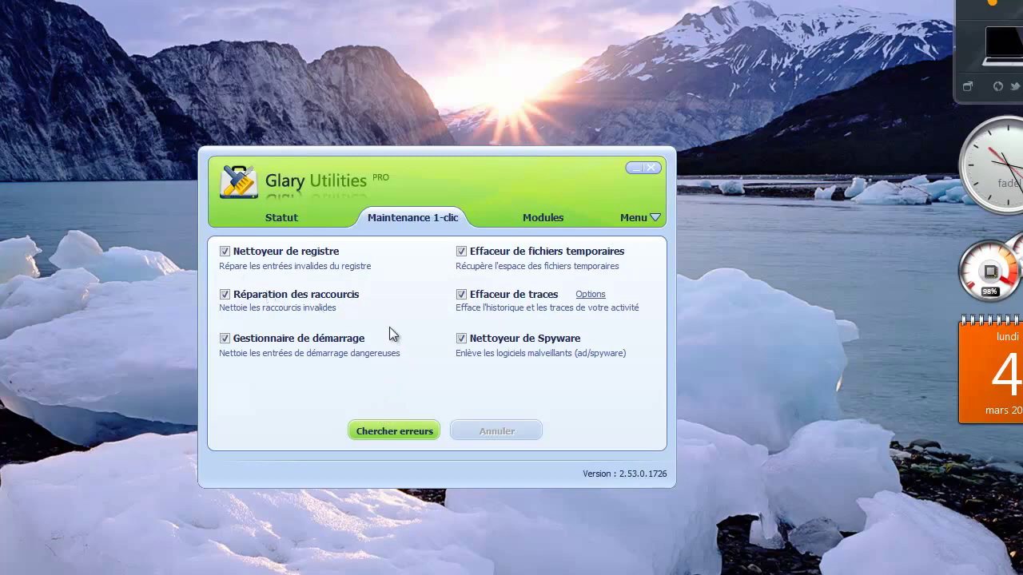
{"action": "left_click", "coordinate": [591, 295]}
{"action": "left_click", "coordinate": [617, 332]}
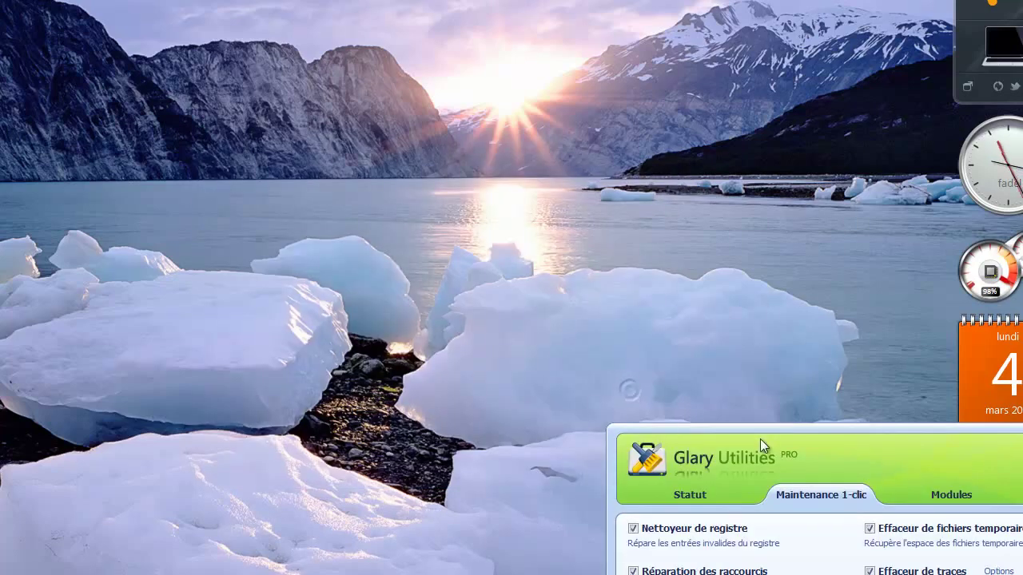
{"action": "left_click_drag", "start_coordinate": [759, 438], "coordinate": [353, 135]}
{"action": "left_click_drag", "start_coordinate": [483, 132], "coordinate": [572, 148]}
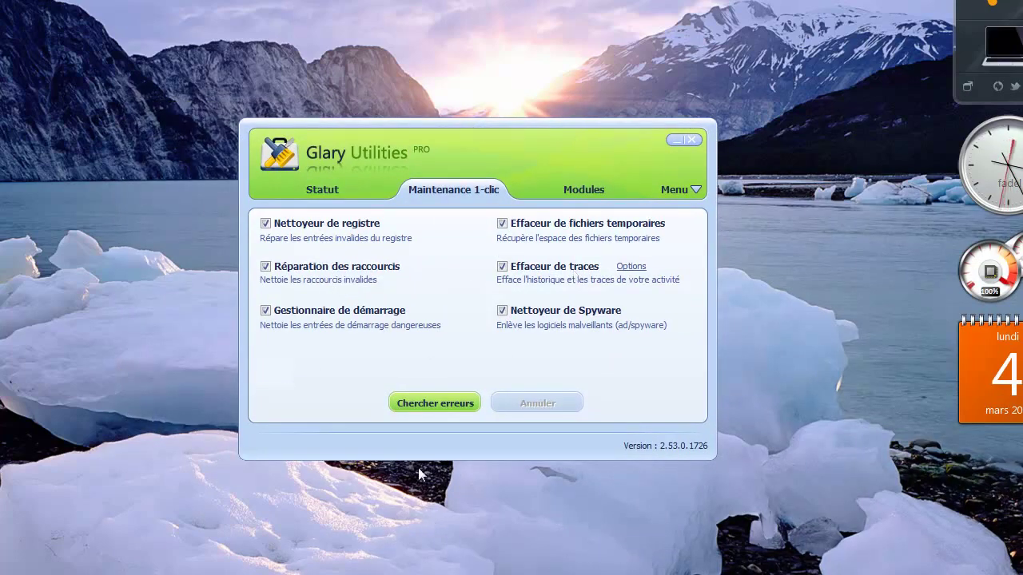
Step: Show the program's modules and display the Nettoyer/réparer category
{"action": "left_click", "coordinate": [591, 192]}
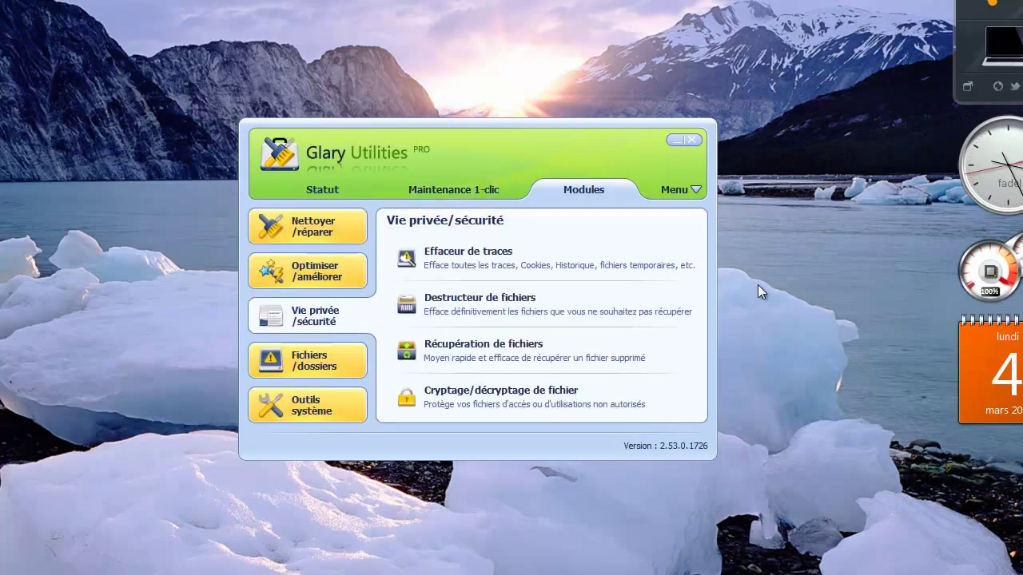
{"action": "left_click", "coordinate": [316, 236]}
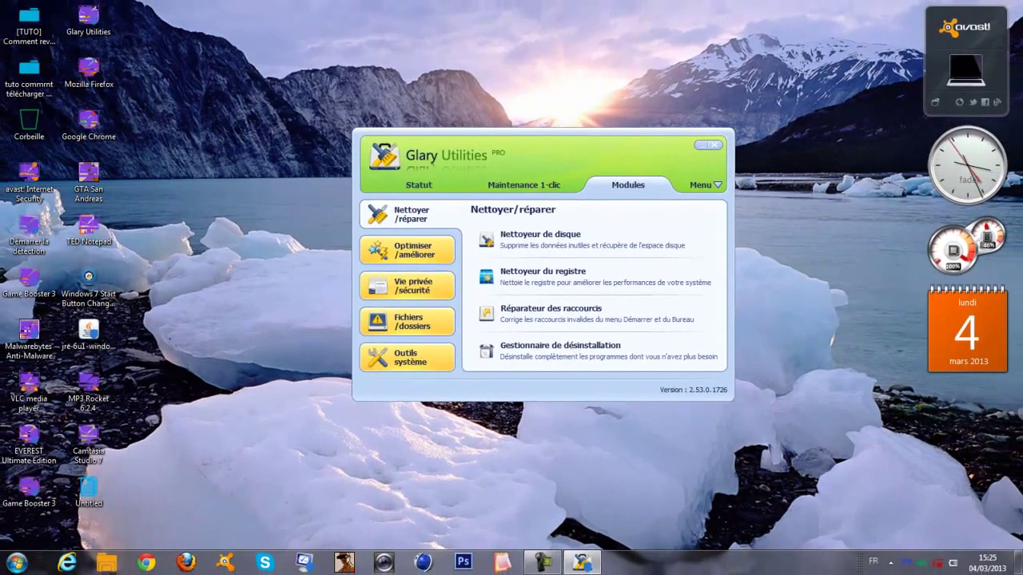
{"action": "key", "text": "super"}
{"action": "key", "text": "super"}
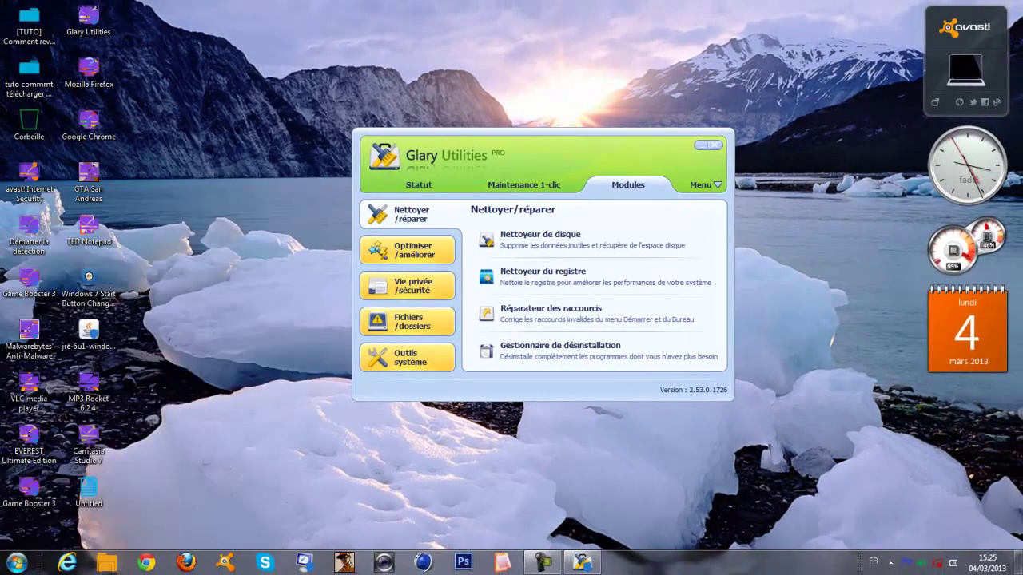
Step: View the properties of the local disk C: in Windows Explorer's Ordinateur view, and close them
{"action": "left_click", "coordinate": [32, 562]}
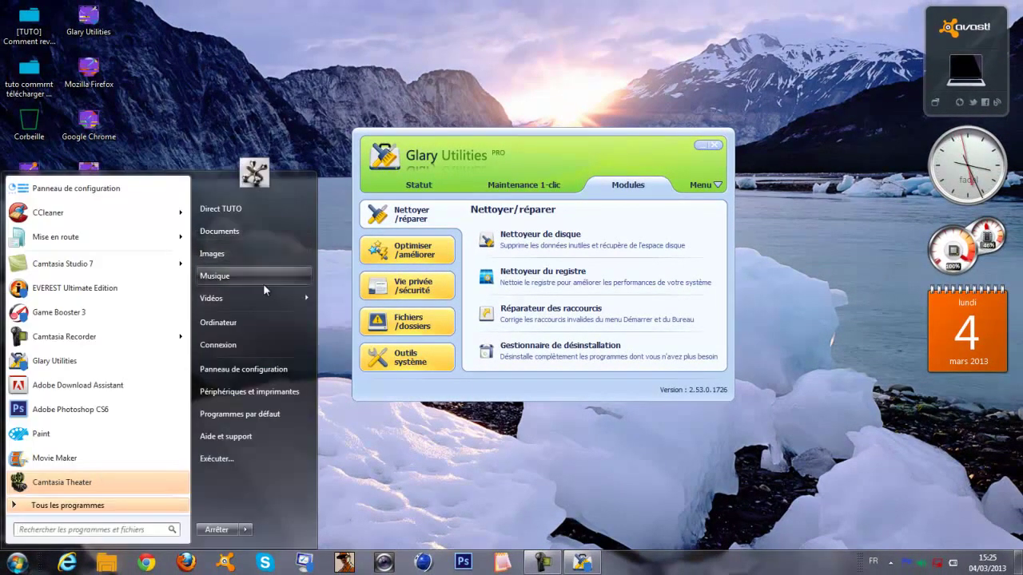
{"action": "left_click", "coordinate": [266, 321]}
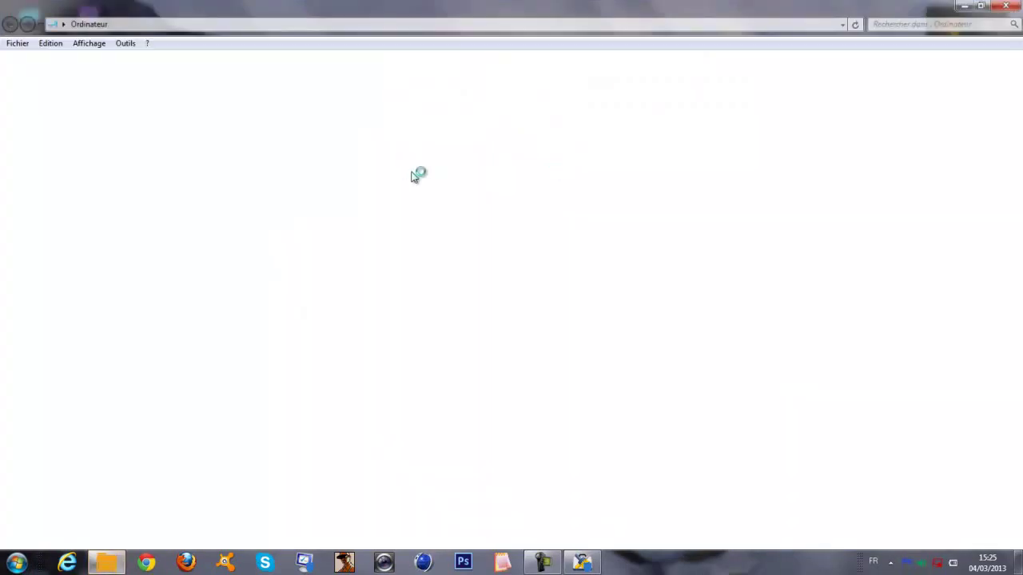
{"action": "right_click", "coordinate": [238, 114]}
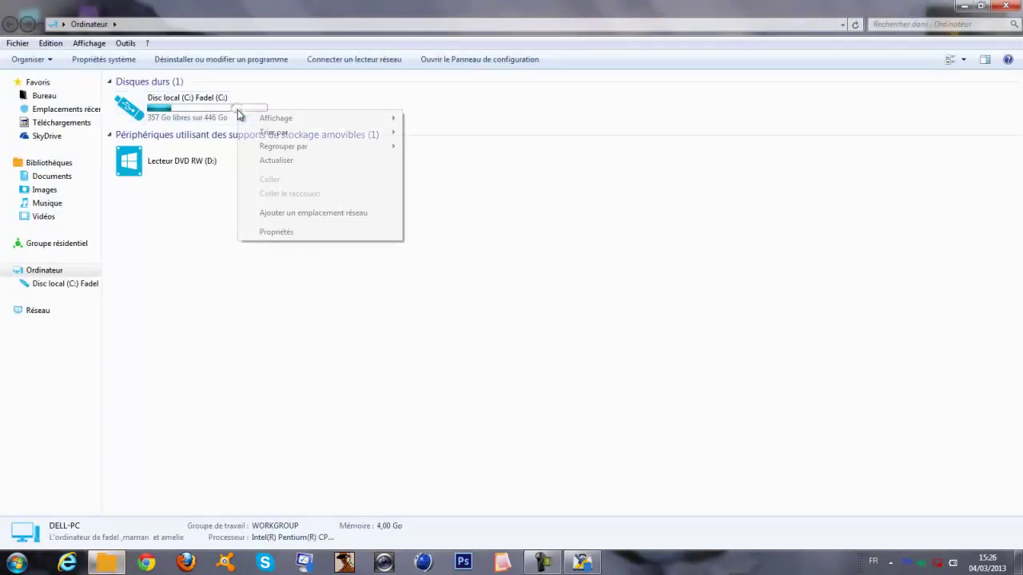
{"action": "right_click", "coordinate": [207, 107]}
{"action": "left_click", "coordinate": [184, 114]}
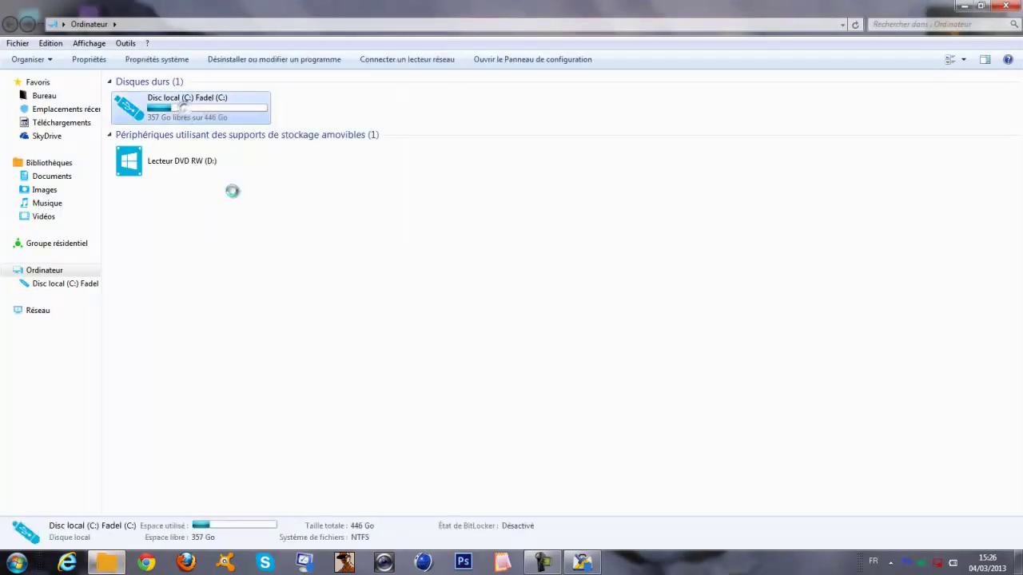
{"action": "right_click", "coordinate": [180, 103]}
{"action": "left_click", "coordinate": [301, 339]}
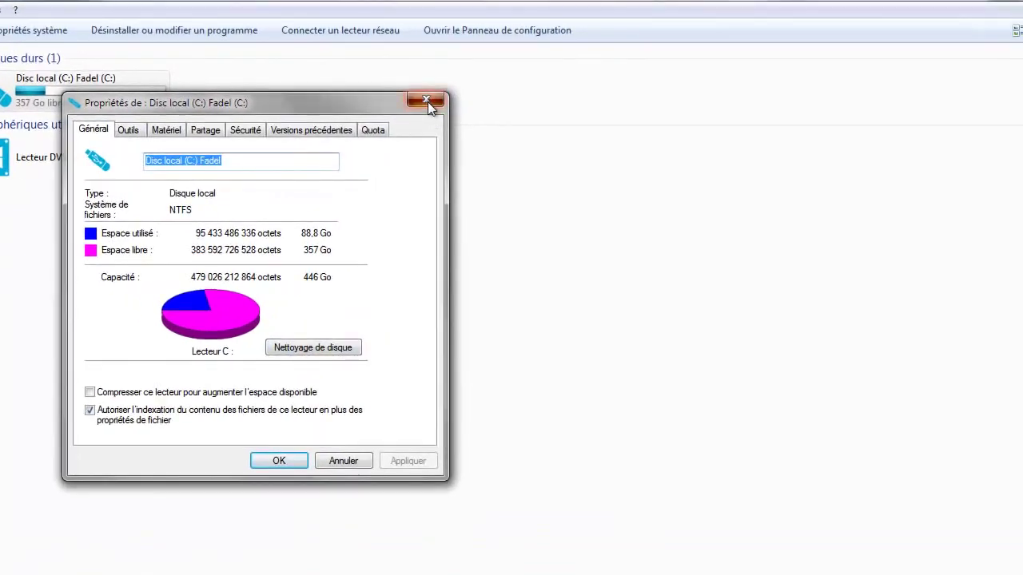
{"action": "left_click", "coordinate": [475, 114]}
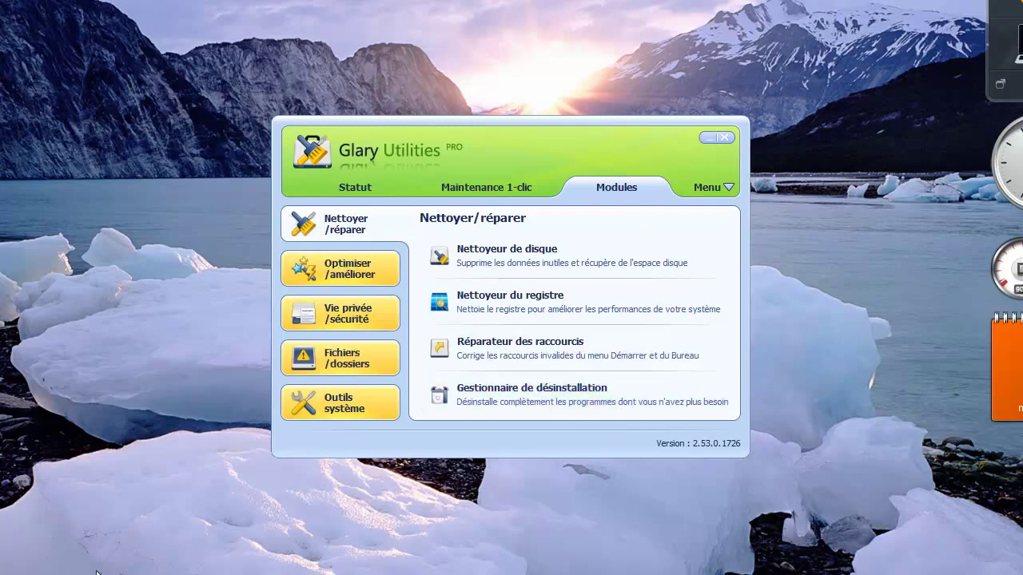
Step: Show the Optimiser/améliorer modules, review the startup items in Windows' Configuration du système, and close it without changes
{"action": "left_click", "coordinate": [358, 278]}
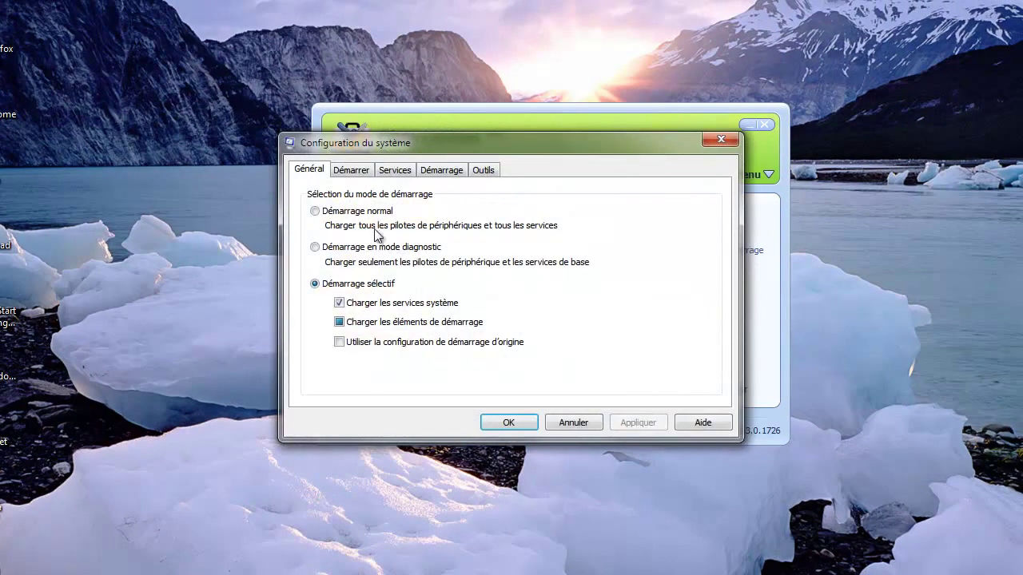
{"action": "left_click", "coordinate": [326, 233]}
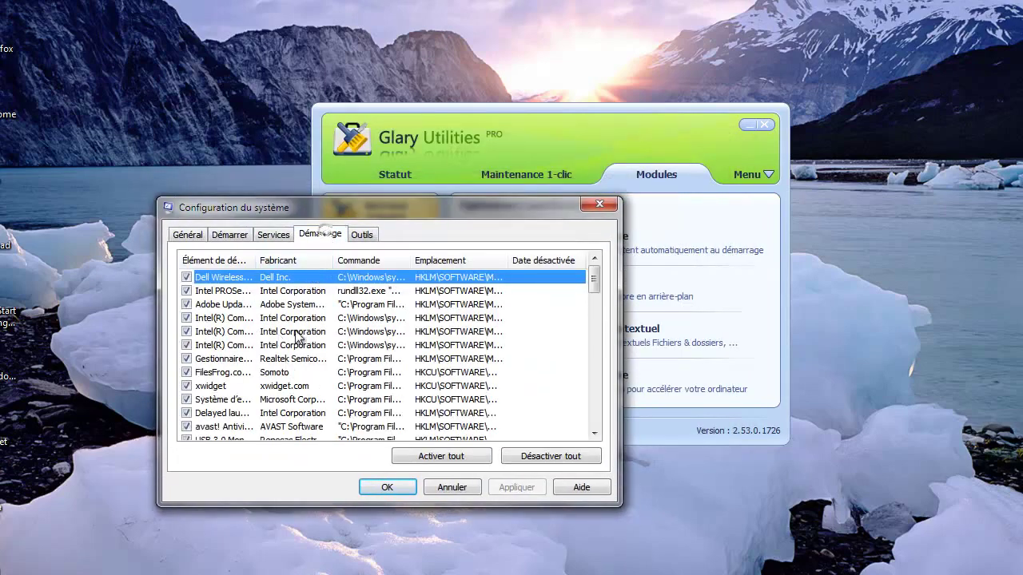
{"action": "scroll", "coordinate": [340, 292], "scroll_direction": "down", "scroll_amount": 10}
{"action": "scroll", "coordinate": [355, 320], "scroll_direction": "up", "scroll_amount": 10}
{"action": "left_click", "coordinate": [435, 488]}
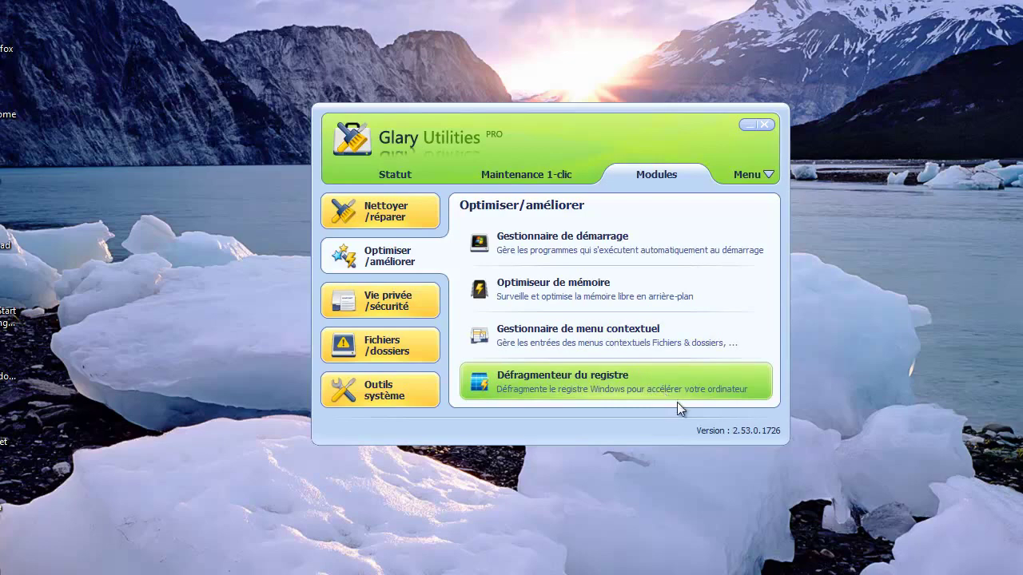
Step: Open the Windows Défragmenteur de disque through a program search, view its disk list, and close it
{"action": "left_click", "coordinate": [679, 382]}
{"action": "key", "text": "super"}
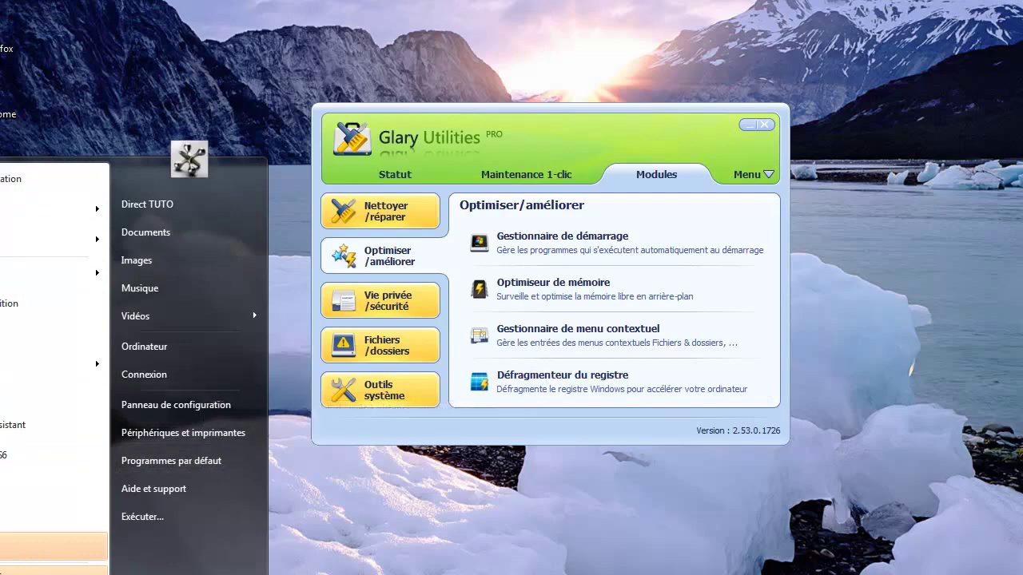
{"action": "type", "text": "regedit"}
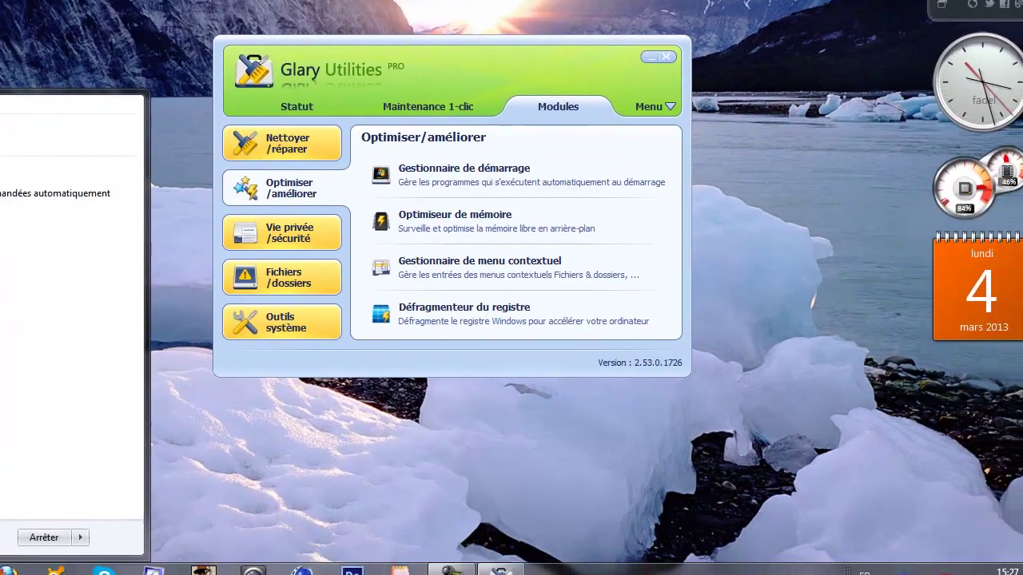
{"action": "key", "text": "Return"}
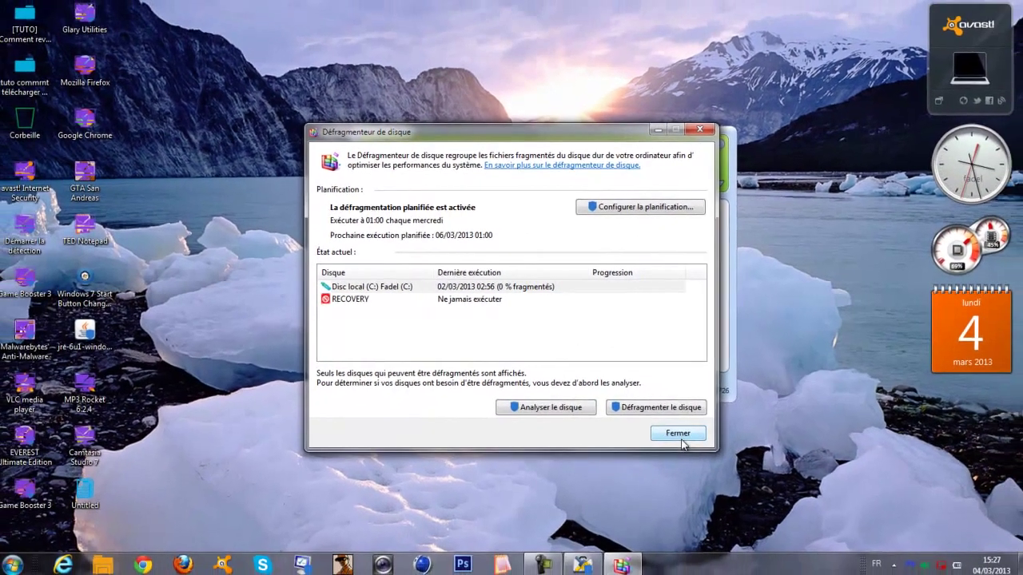
{"action": "left_click", "coordinate": [715, 468]}
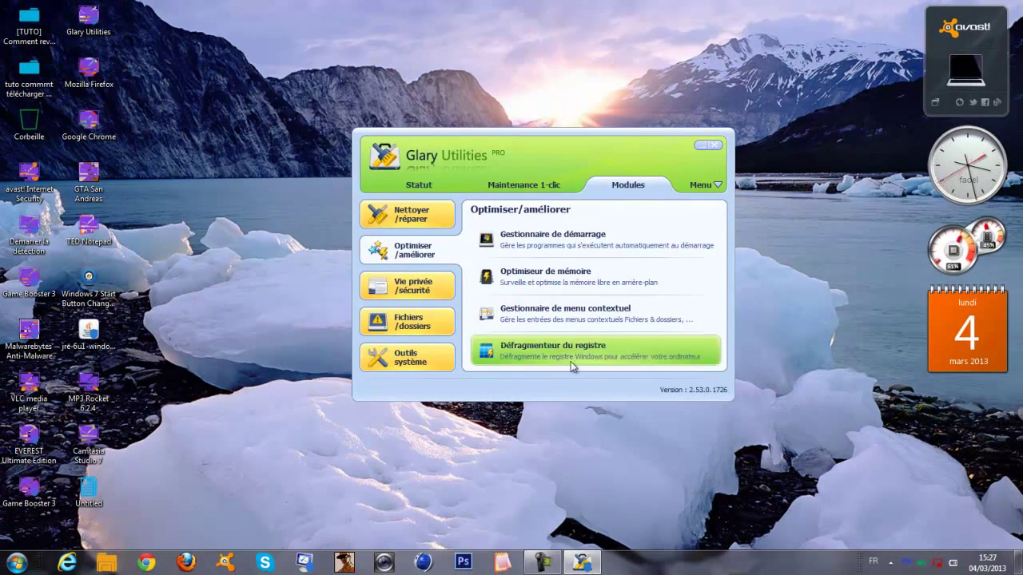
Step: Open Effaceur de traces from the Vie privée/sécurité modules, look over its list of erasable tracks, and close it
{"action": "left_click", "coordinate": [417, 288]}
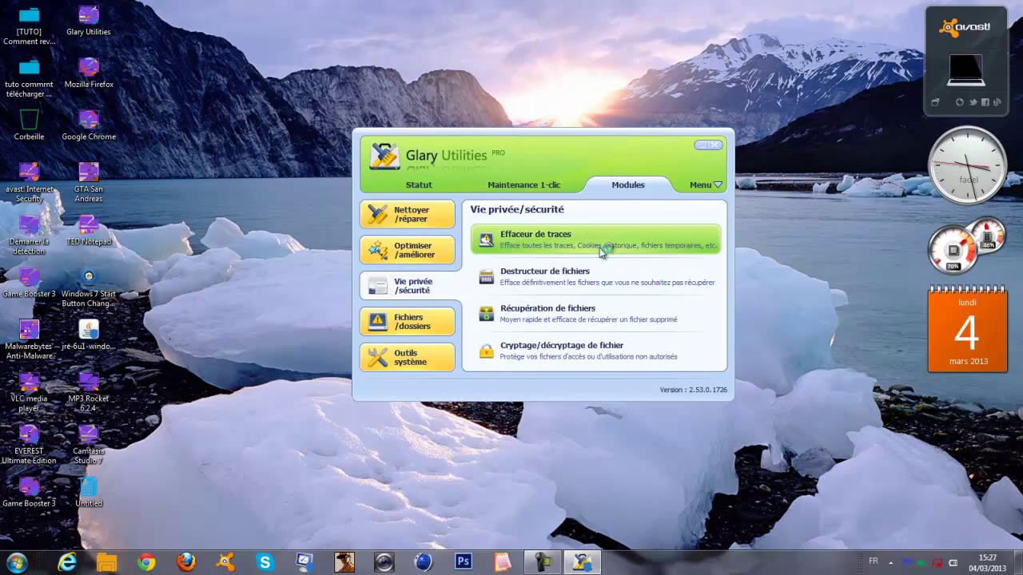
{"action": "left_click", "coordinate": [589, 245]}
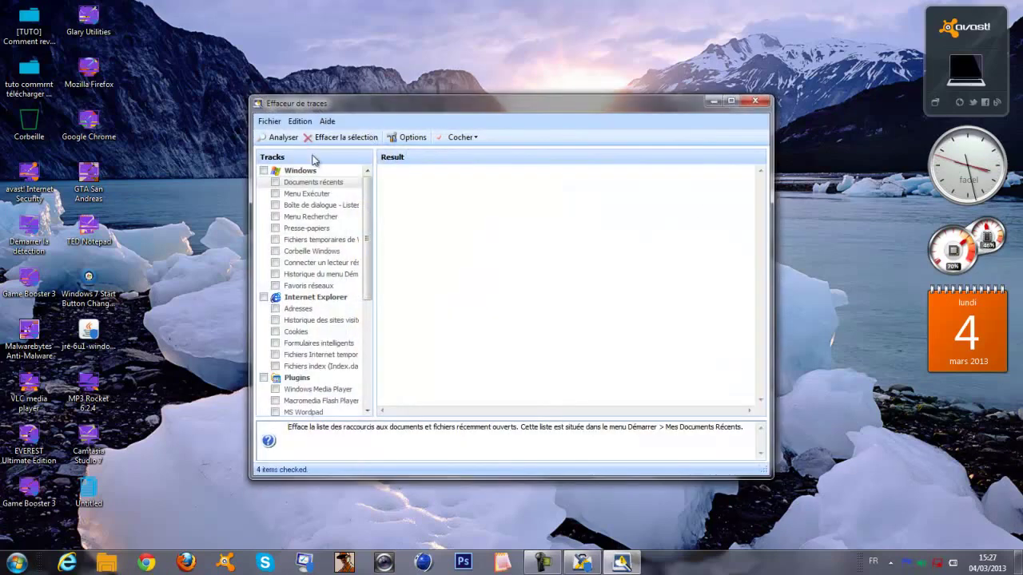
{"action": "mouse_move", "coordinate": [369, 209]}
{"action": "left_mouse_down"}
{"action": "mouse_move", "coordinate": [372, 342]}
{"action": "mouse_move", "coordinate": [366, 194]}
{"action": "left_mouse_up"}
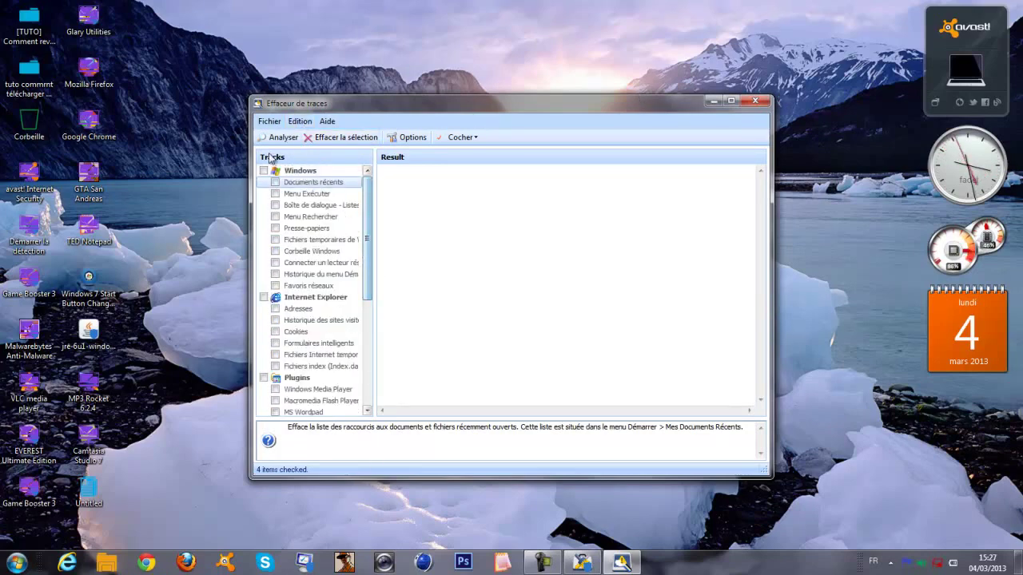
{"action": "left_click", "coordinate": [754, 100]}
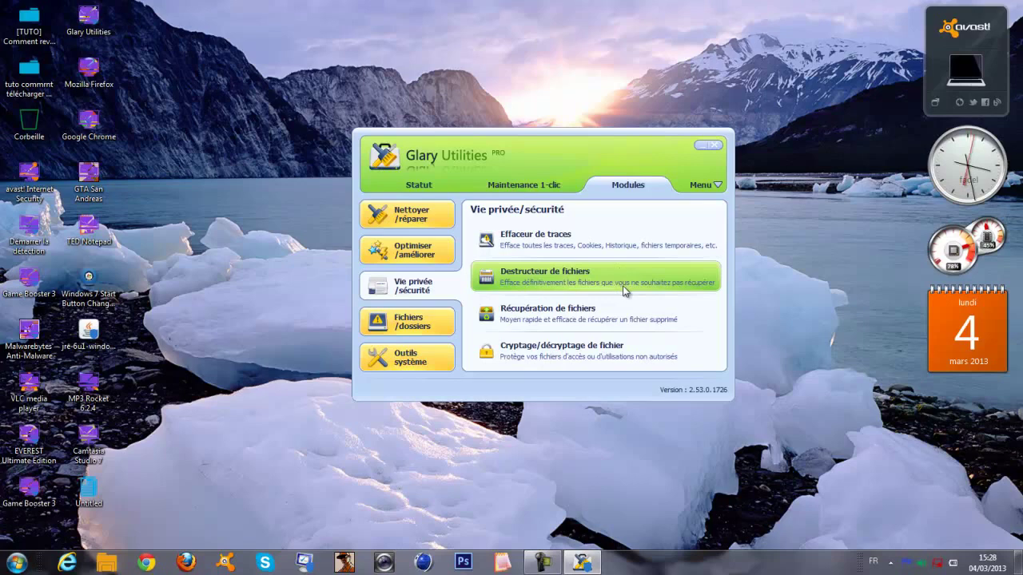
Step: Look through the tools in the Optimiser/améliorer, Nettoyer/réparer, Fichiers/dossiers and Vie privée/sécurité module categories
{"action": "left_click", "coordinate": [414, 250]}
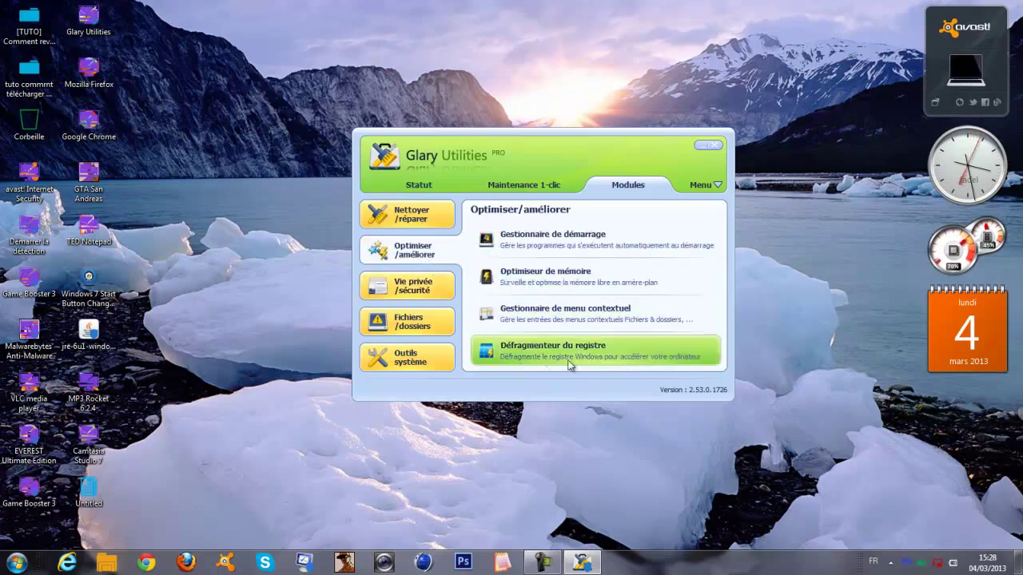
{"action": "left_click", "coordinate": [414, 228]}
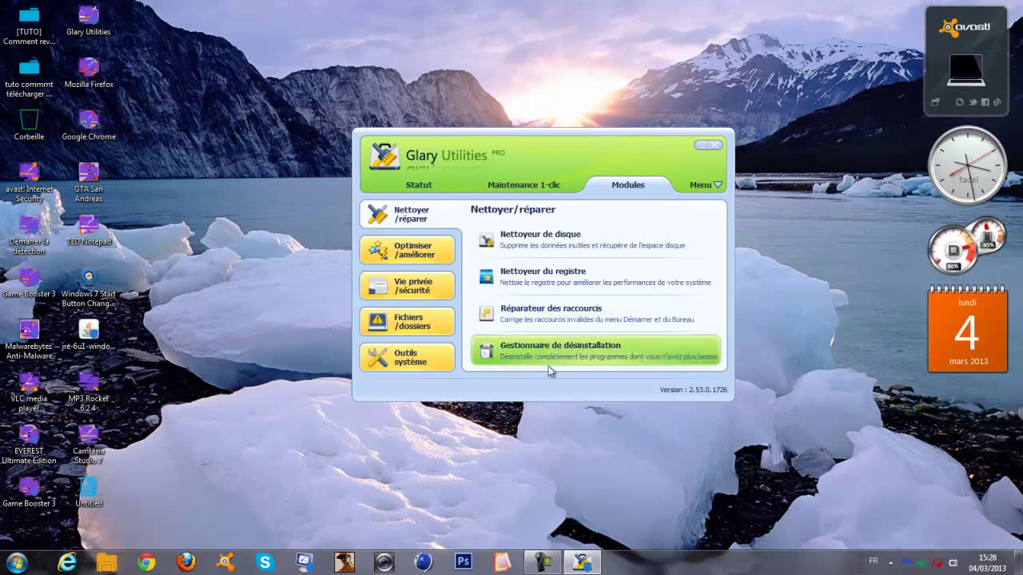
{"action": "left_click", "coordinate": [426, 313]}
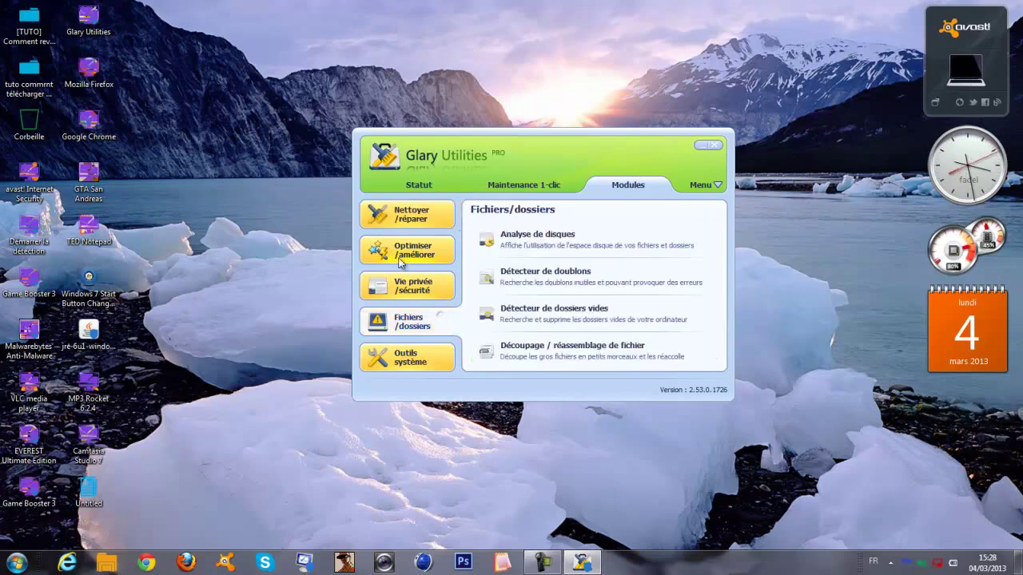
{"action": "left_click", "coordinate": [424, 292]}
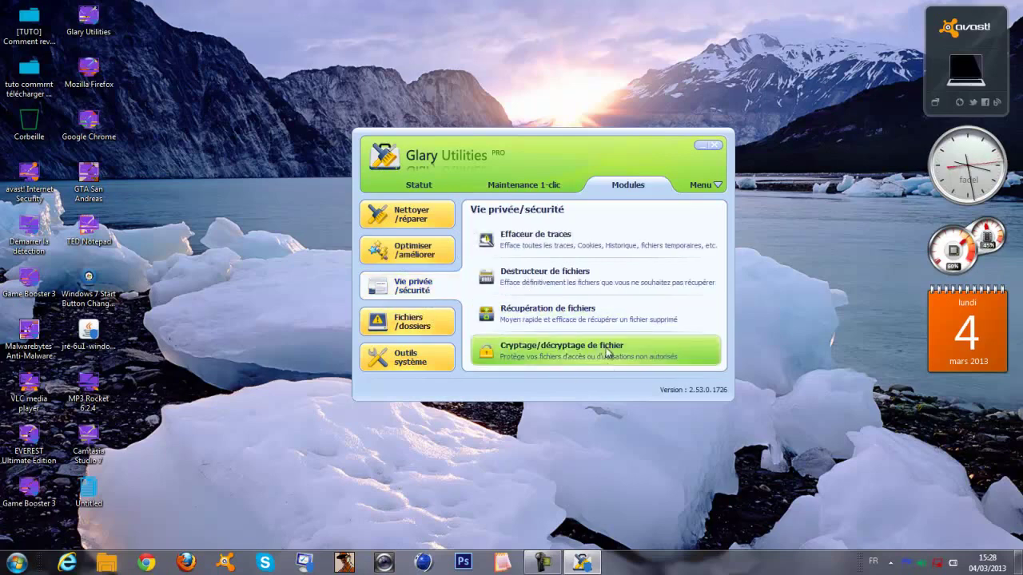
{"action": "left_click", "coordinate": [406, 256]}
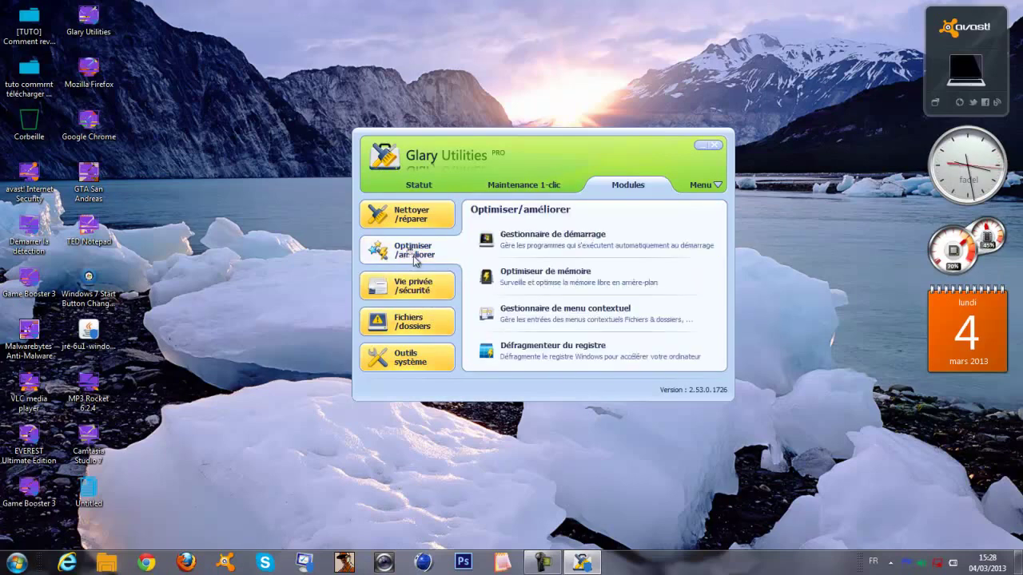
{"action": "left_click", "coordinate": [426, 287]}
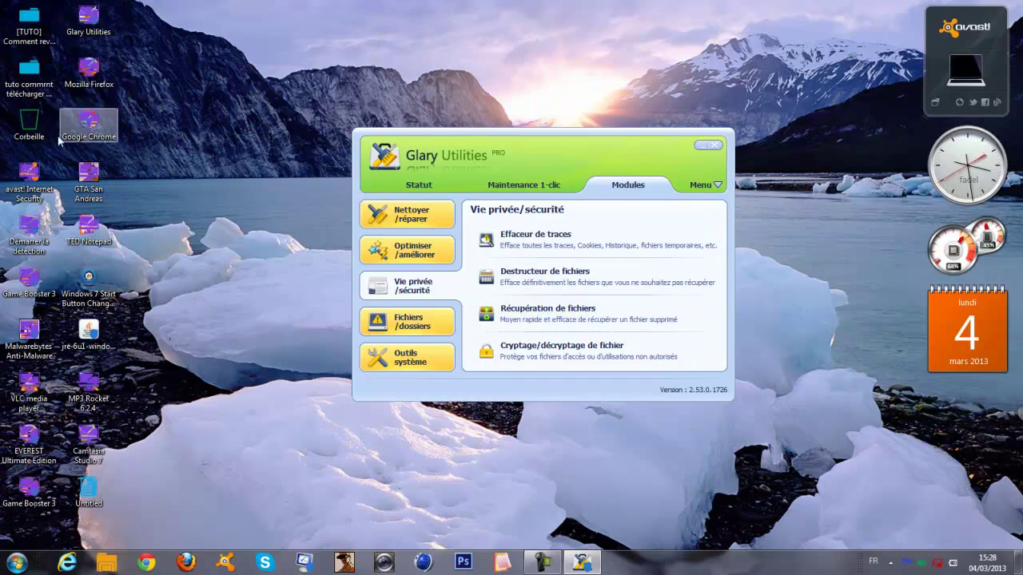
{"action": "mouse_move", "coordinate": [254, 151]}
{"action": "left_mouse_down"}
{"action": "mouse_move", "coordinate": [104, 158]}
{"action": "mouse_move", "coordinate": [40, 128]}
{"action": "mouse_move", "coordinate": [254, 159]}
{"action": "left_mouse_up"}
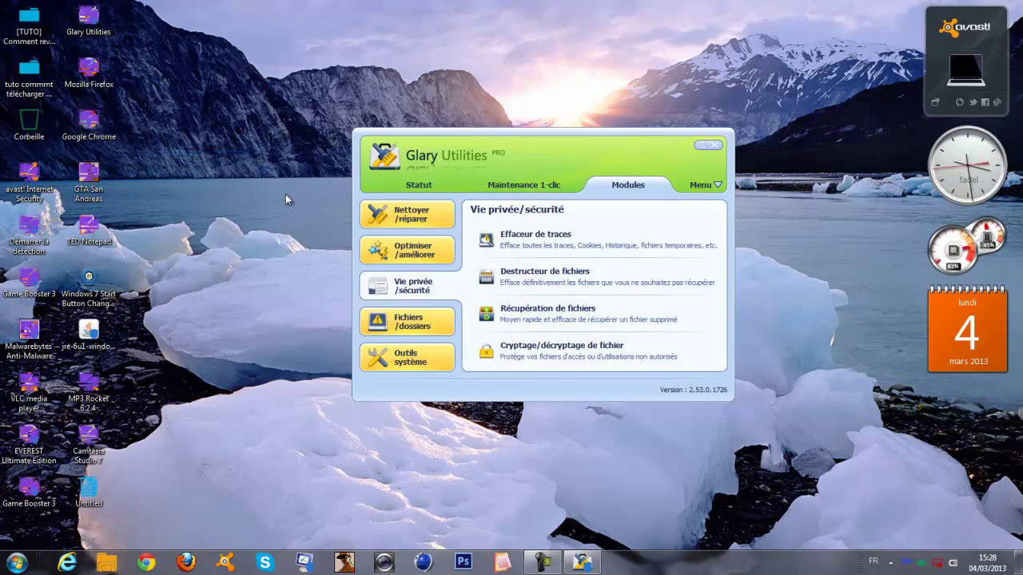
{"action": "left_click", "coordinate": [16, 562]}
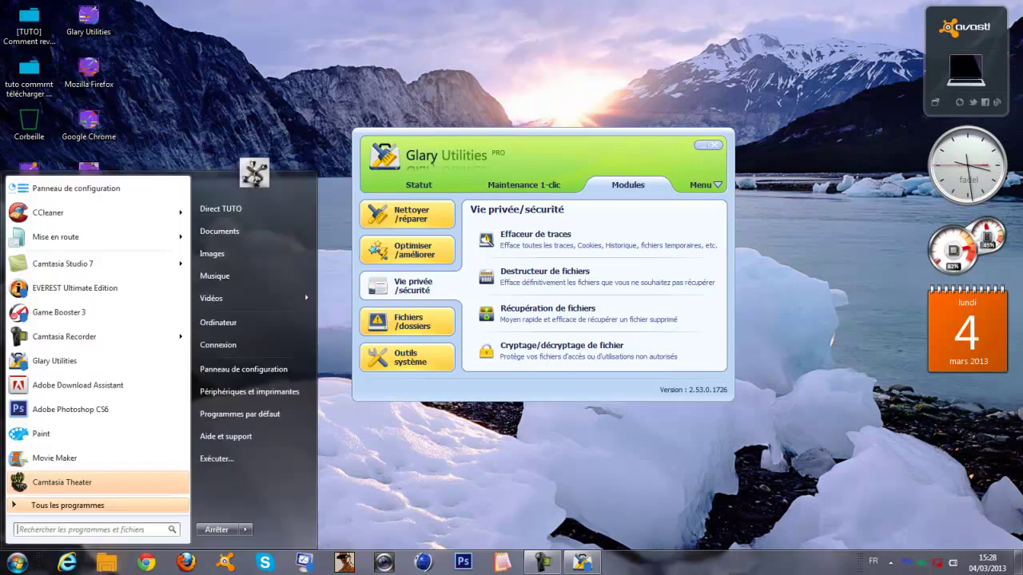
{"action": "left_click", "coordinate": [435, 456]}
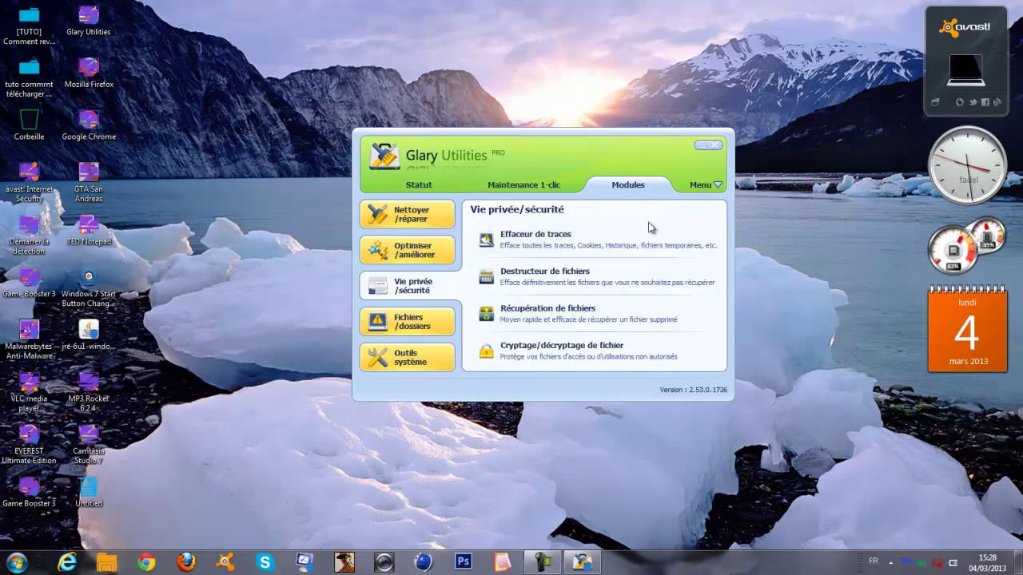
Step: Open the Cryptage/décryptage de fichier module to view its encryption options, and close it
{"action": "left_click", "coordinate": [620, 361]}
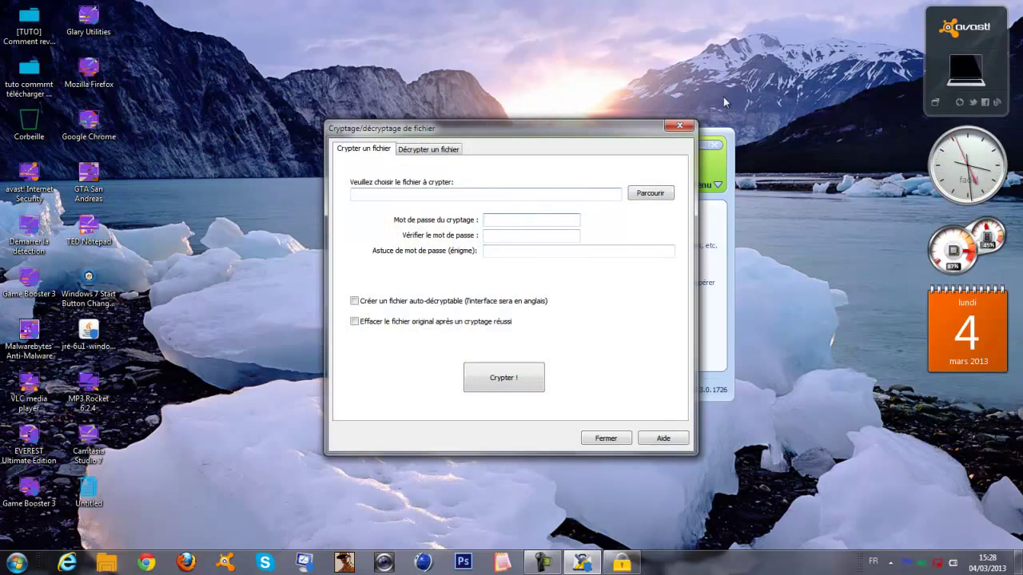
{"action": "left_click", "coordinate": [679, 126]}
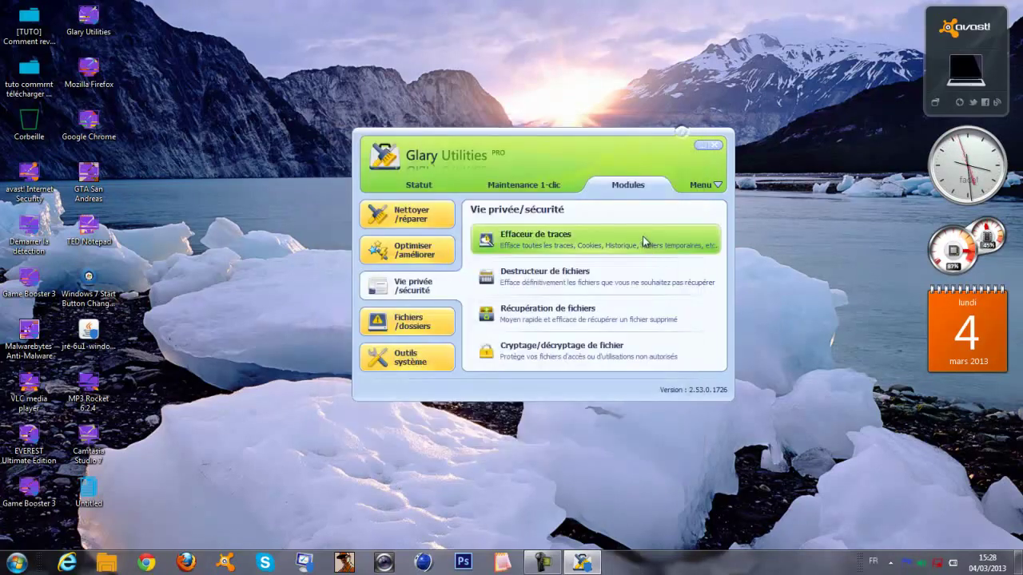
Step: Open Détecteur de doublons from the Fichiers/dossiers modules, start a duplicate scan of disk C:, stop it and cancel the assistant
{"action": "left_click", "coordinate": [409, 330]}
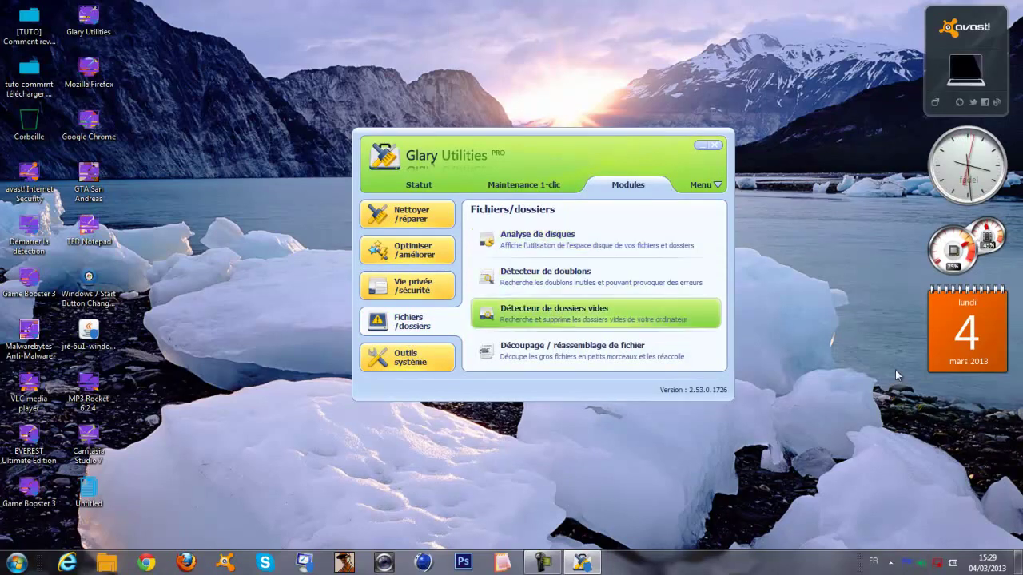
{"action": "left_click", "coordinate": [16, 562]}
{"action": "left_click", "coordinate": [16, 562]}
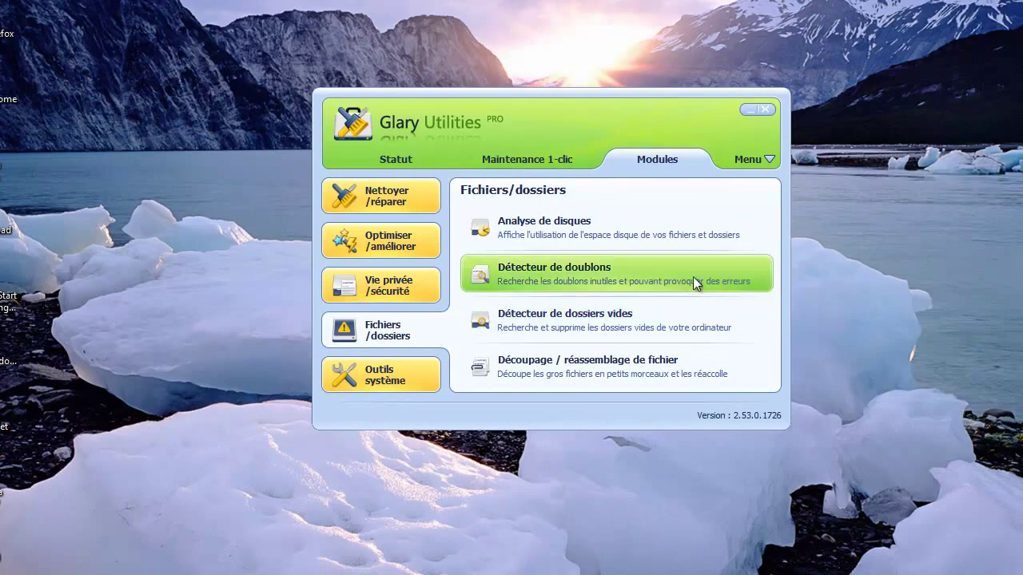
{"action": "left_click", "coordinate": [577, 278]}
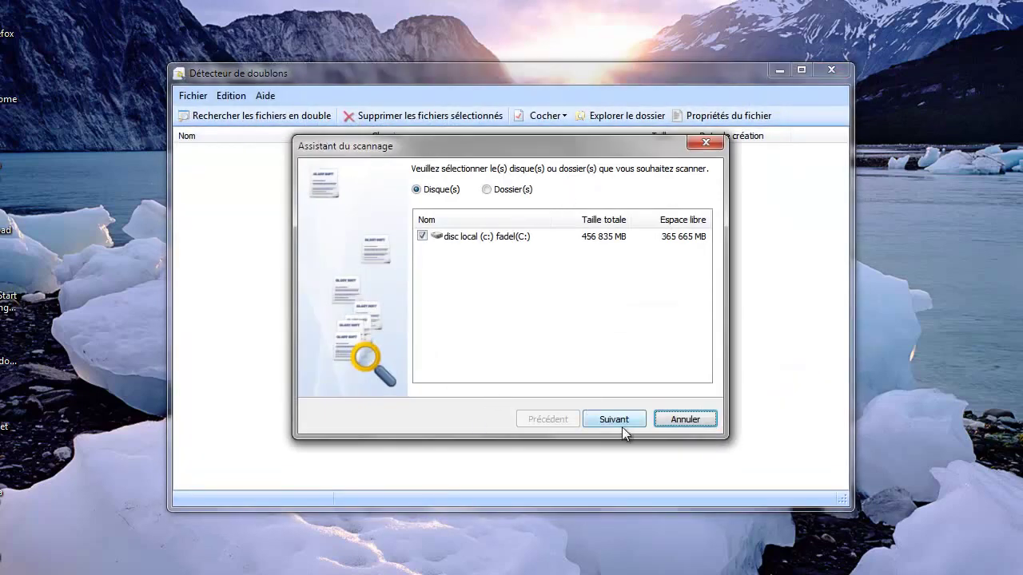
{"action": "left_click", "coordinate": [621, 421]}
{"action": "left_click", "coordinate": [623, 421]}
{"action": "left_click", "coordinate": [643, 421]}
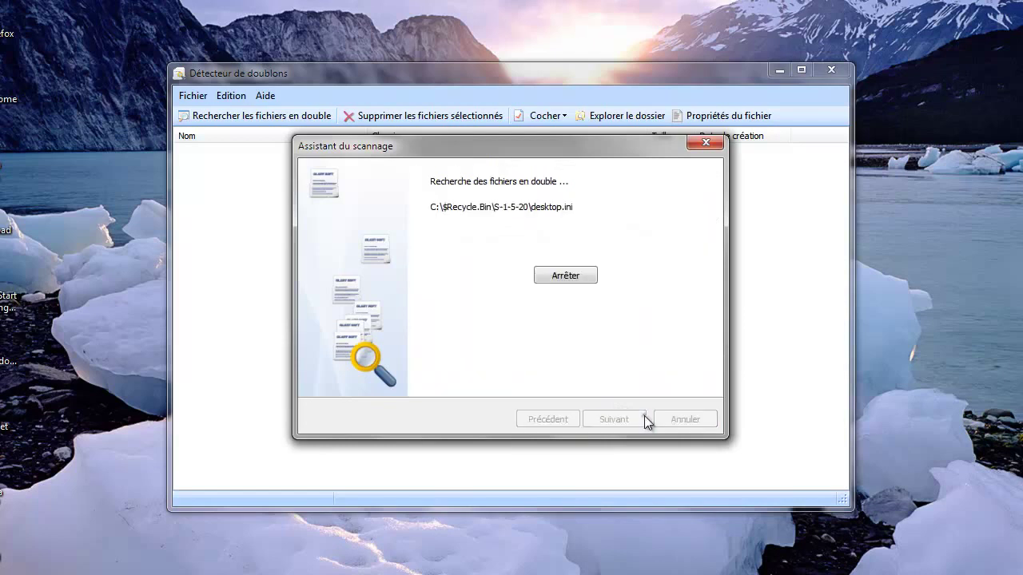
{"action": "left_click", "coordinate": [561, 275]}
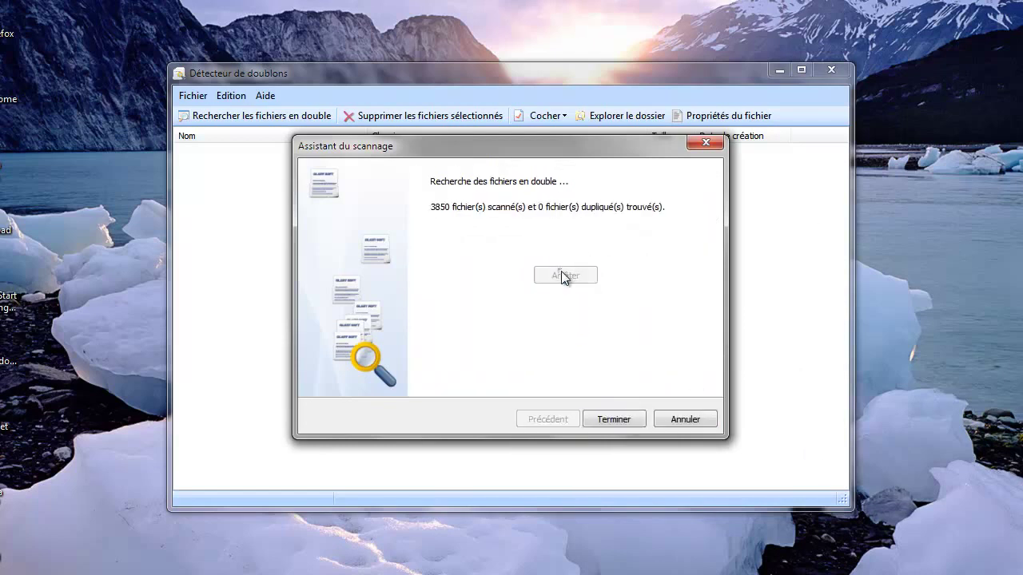
{"action": "left_click", "coordinate": [684, 418]}
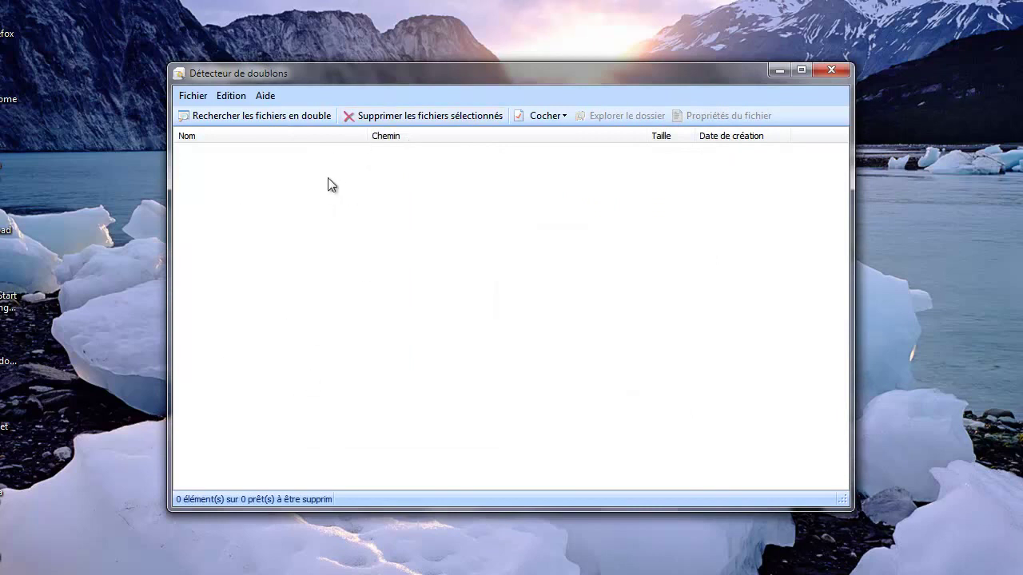
Step: Look over the Cocher selection options in Détecteur de doublons, and close the module
{"action": "left_click", "coordinate": [564, 116]}
{"action": "left_click", "coordinate": [557, 155]}
{"action": "left_click", "coordinate": [537, 115]}
{"action": "left_click", "coordinate": [591, 138]}
{"action": "key", "text": "alt"}
{"action": "left_click", "coordinate": [838, 70]}
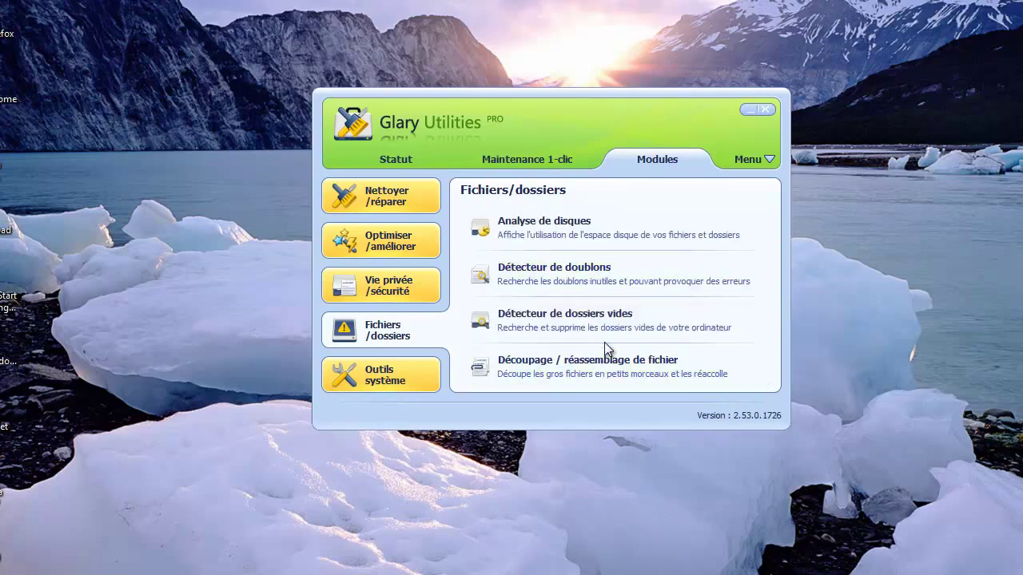
Step: Open Gestionnaire de processus from the Outils système modules, look down the process list, and view the actions available for Program Manager
{"action": "left_click", "coordinate": [382, 373]}
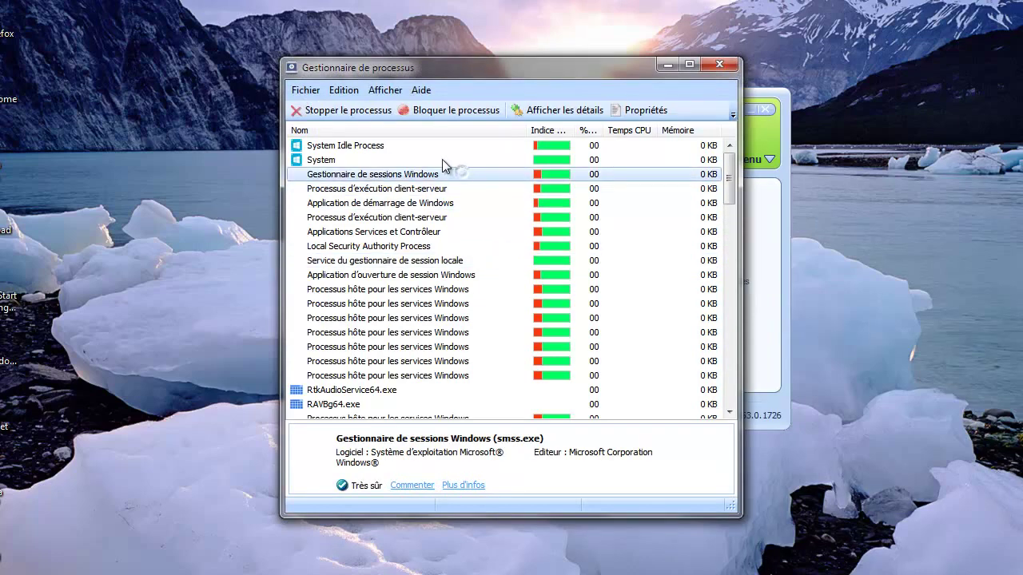
{"action": "scroll", "coordinate": [595, 292], "scroll_direction": "down", "scroll_amount": 15}
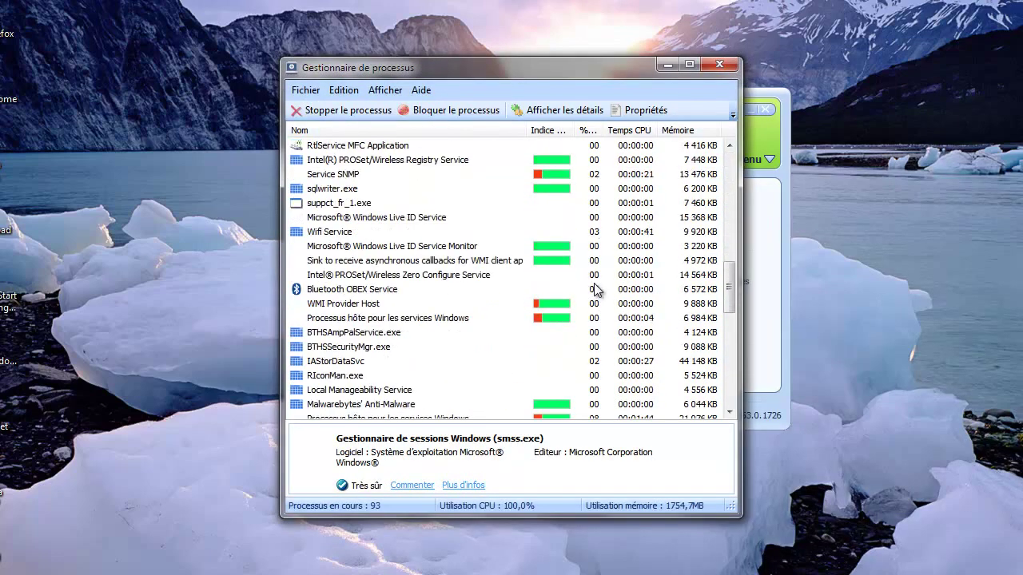
{"action": "scroll", "coordinate": [415, 323], "scroll_direction": "down", "scroll_amount": 8}
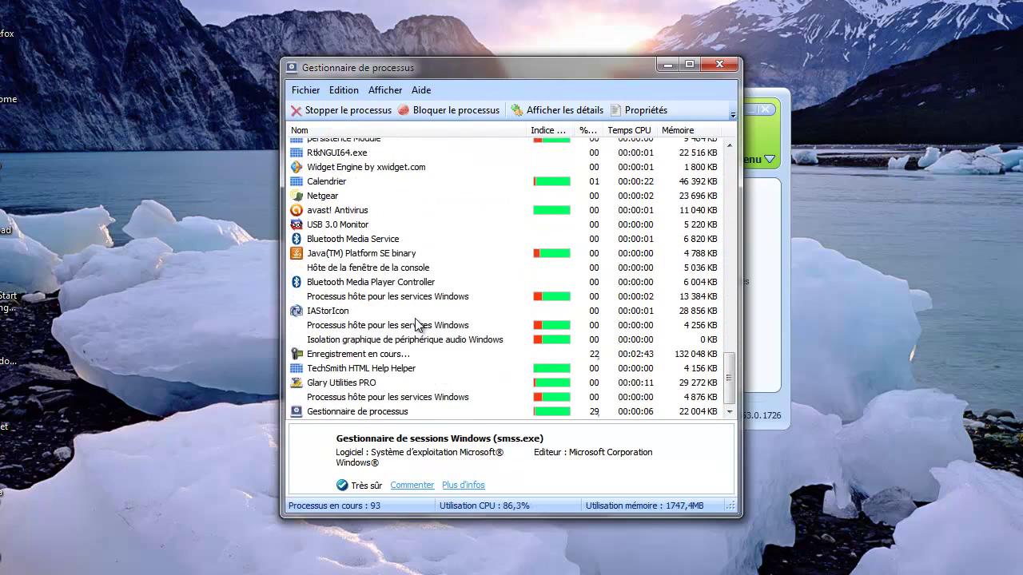
{"action": "scroll", "coordinate": [376, 243], "scroll_direction": "up", "scroll_amount": 2}
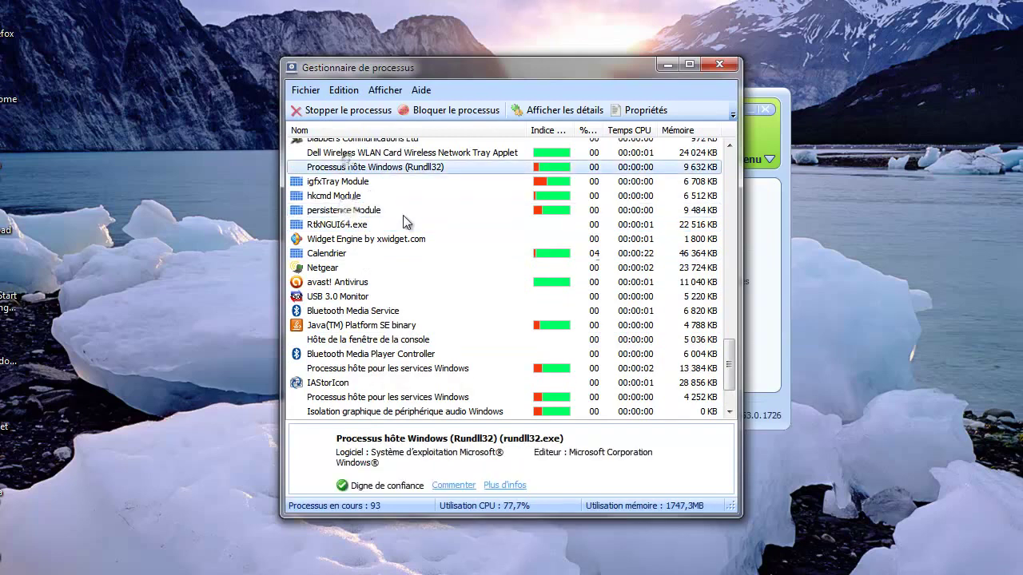
{"action": "scroll", "coordinate": [404, 222], "scroll_direction": "up", "scroll_amount": 3}
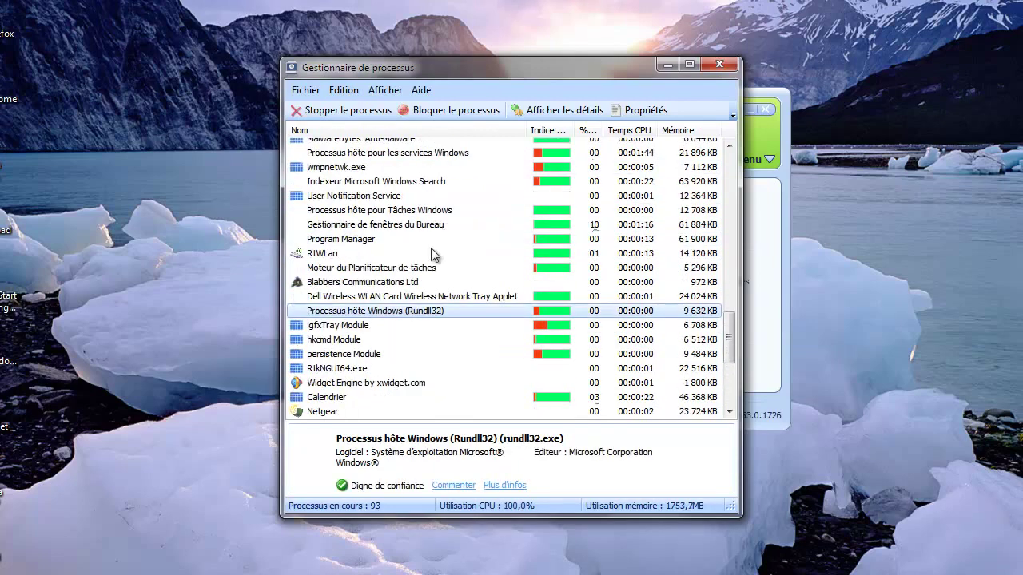
{"action": "right_click", "coordinate": [371, 241]}
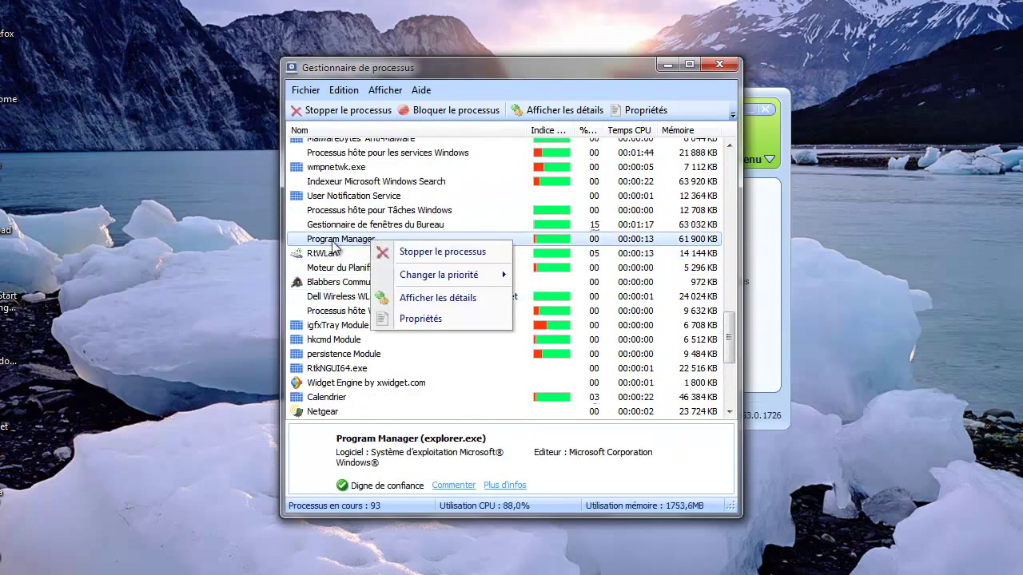
{"action": "left_click", "coordinate": [334, 248]}
Step: Look back through the running processes up to System Idle Process, and close Gestionnaire de processus
{"action": "scroll", "coordinate": [398, 200], "scroll_direction": "up", "scroll_amount": 5}
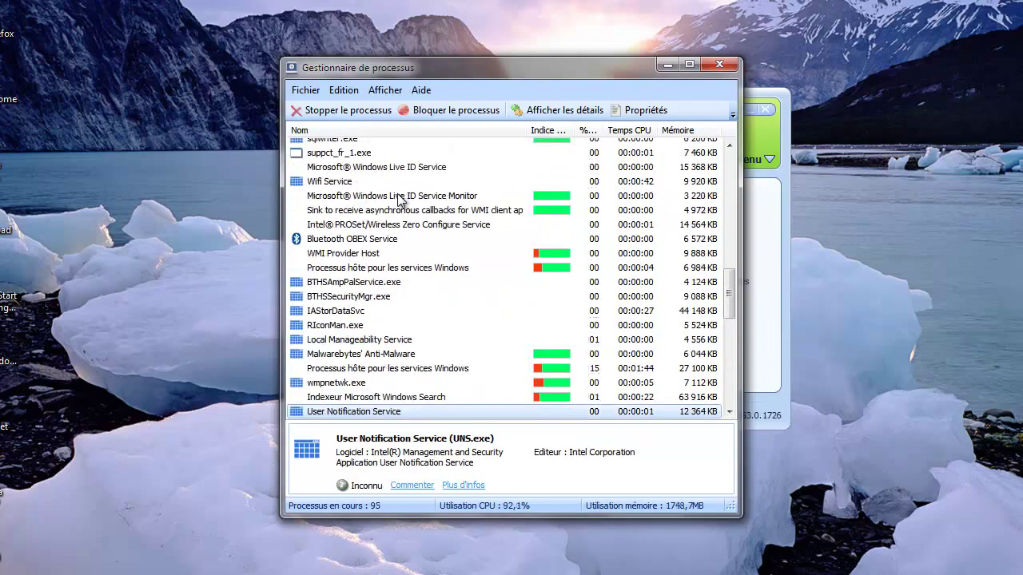
{"action": "scroll", "coordinate": [398, 201], "scroll_direction": "up", "scroll_amount": 3}
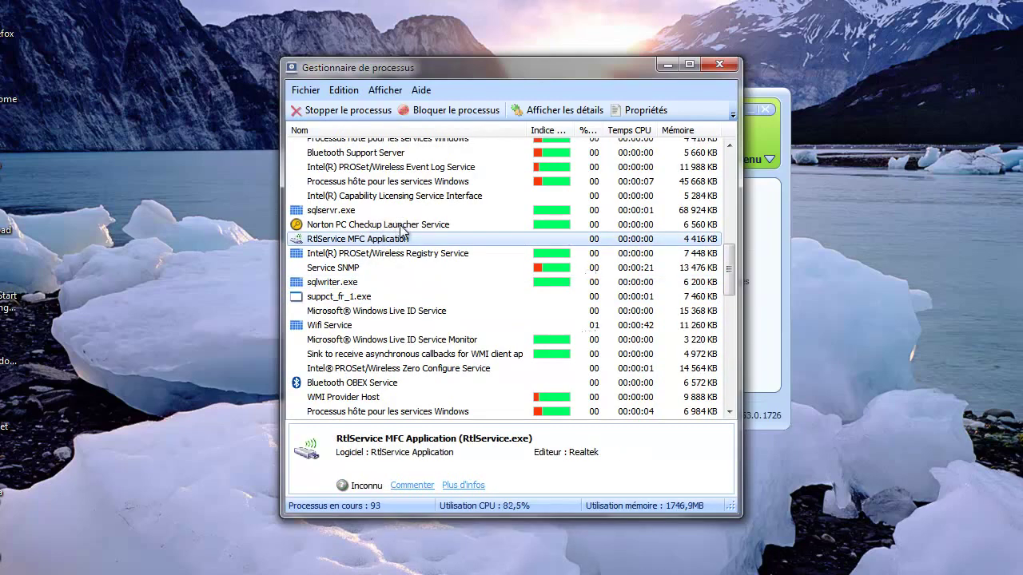
{"action": "scroll", "coordinate": [429, 226], "scroll_direction": "up", "scroll_amount": 5}
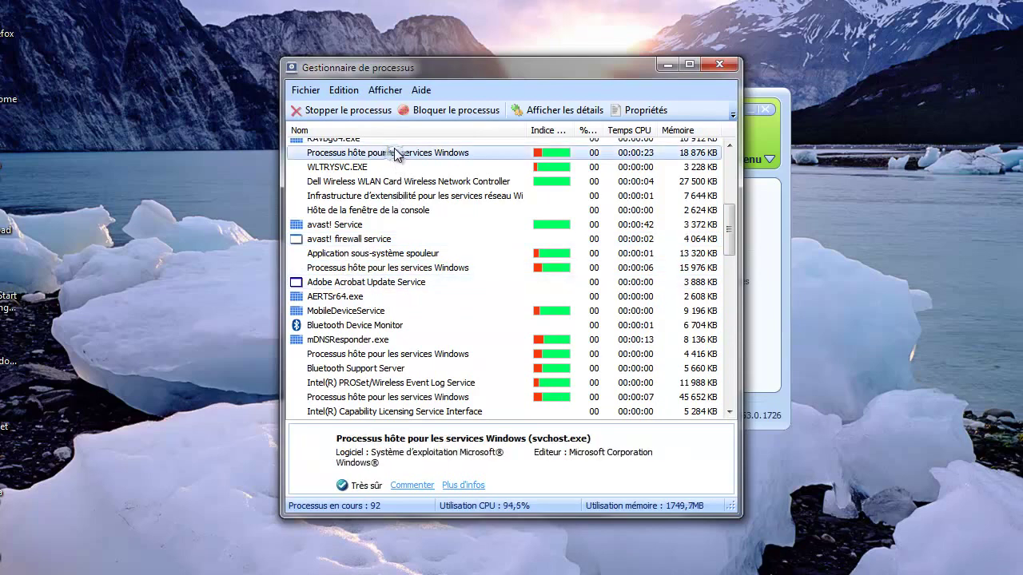
{"action": "scroll", "coordinate": [395, 155], "scroll_direction": "up", "scroll_amount": 5}
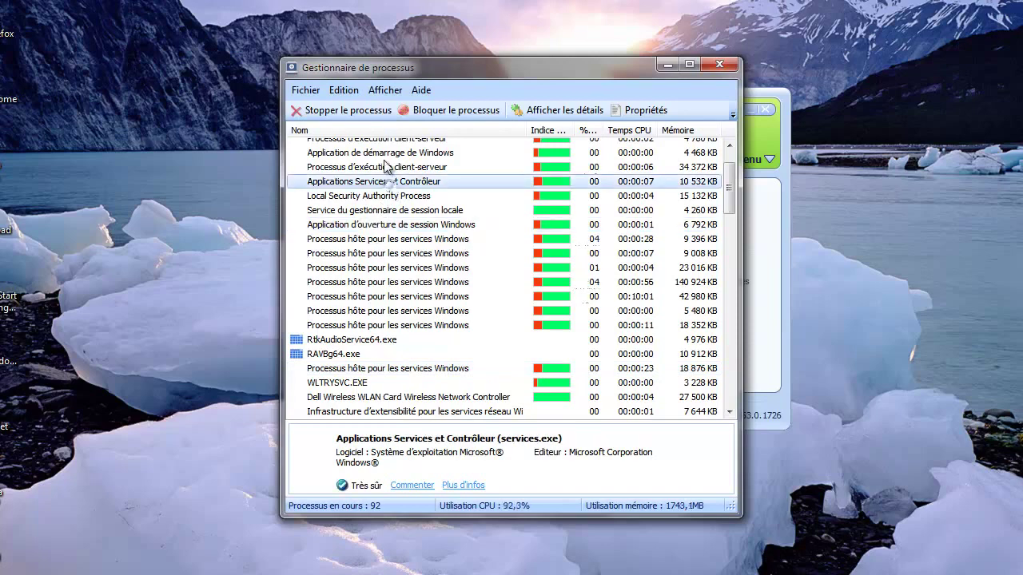
{"action": "scroll", "coordinate": [386, 182], "scroll_direction": "up", "scroll_amount": 1}
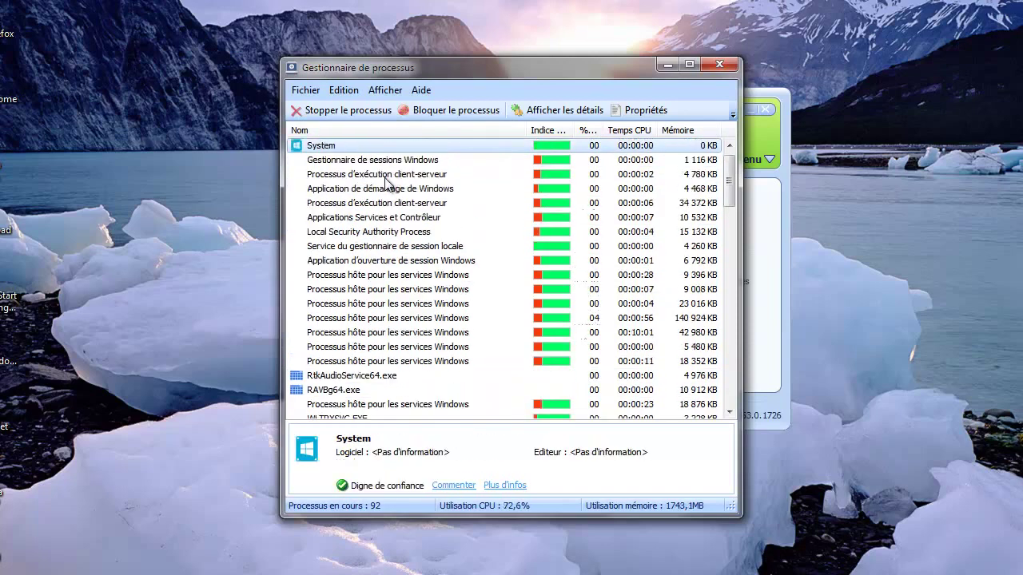
{"action": "scroll", "coordinate": [386, 182], "scroll_direction": "up", "scroll_amount": 1}
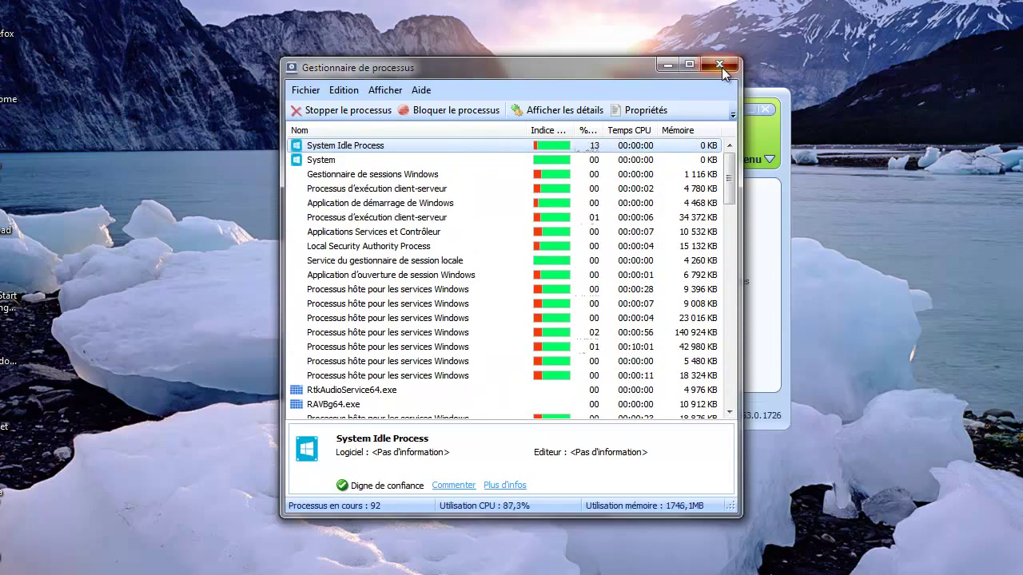
{"action": "left_click", "coordinate": [719, 65]}
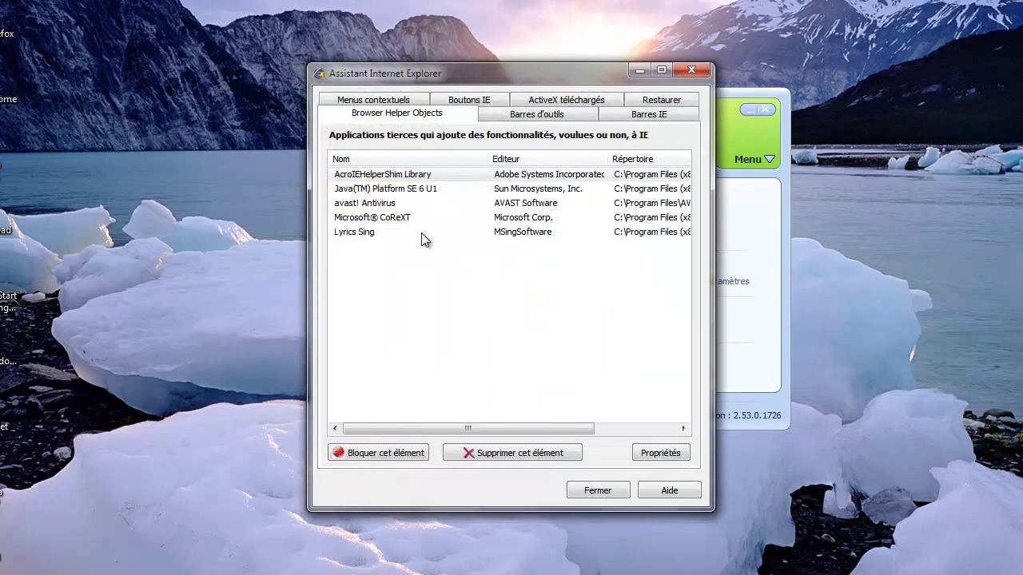
Step: Open Assistant Internet Explorer and look over its Browser Helper Objects and Barres d'outils lists
{"action": "left_click", "coordinate": [422, 233]}
{"action": "left_click", "coordinate": [419, 190]}
{"action": "left_click", "coordinate": [439, 231]}
{"action": "left_click", "coordinate": [442, 217]}
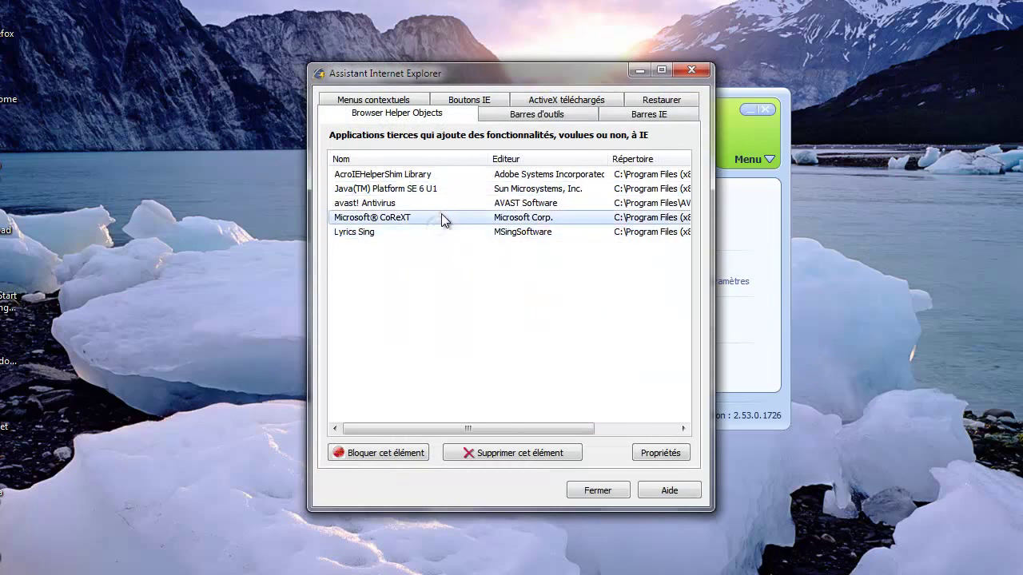
{"action": "left_click", "coordinate": [561, 120]}
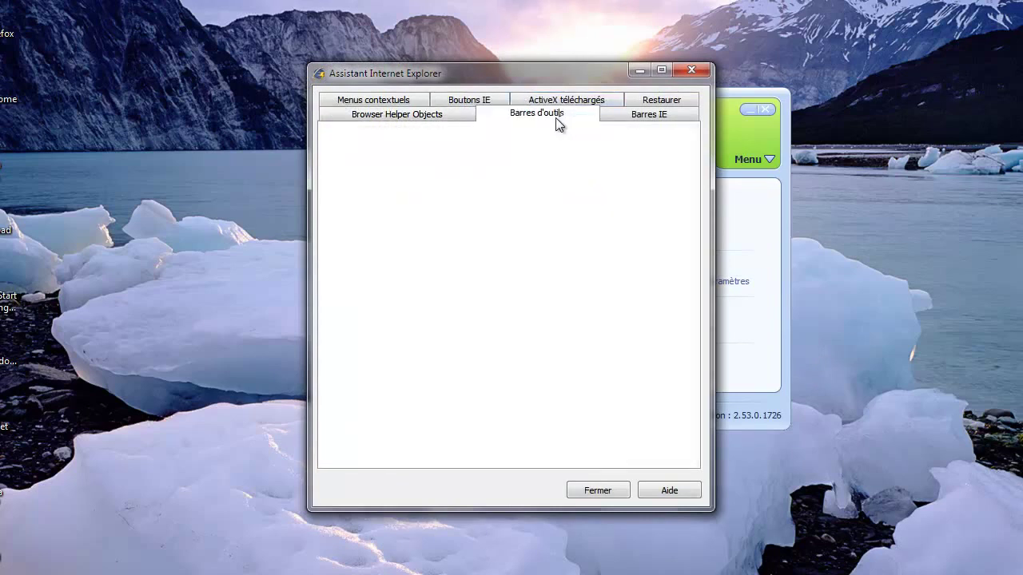
{"action": "left_click", "coordinate": [482, 179]}
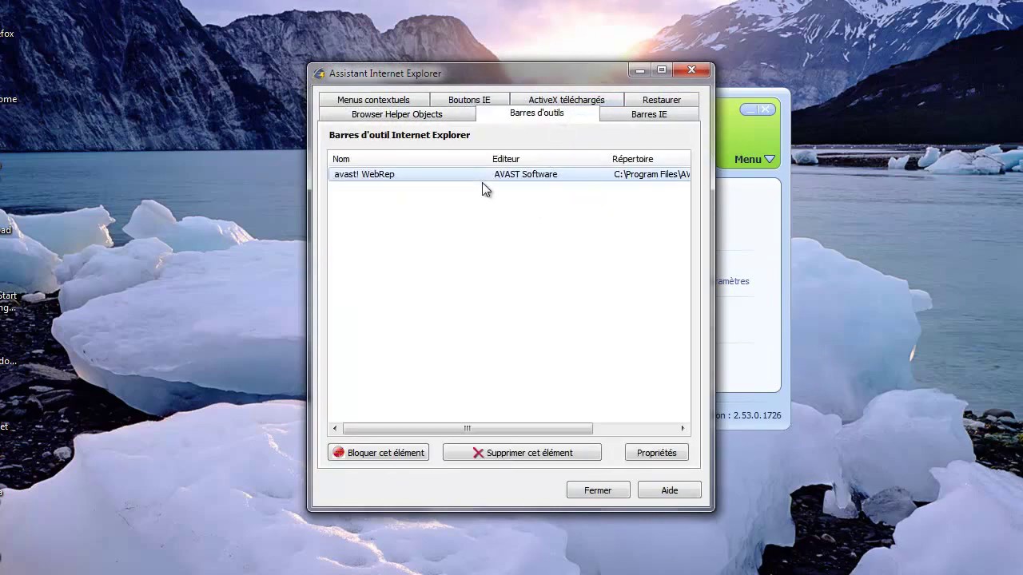
Step: View the Restaurer settings, revisit the Barres d'outils and Browser Helper Objects lists, and close Assistant Internet Explorer
{"action": "left_click", "coordinate": [651, 114]}
{"action": "left_click", "coordinate": [653, 100]}
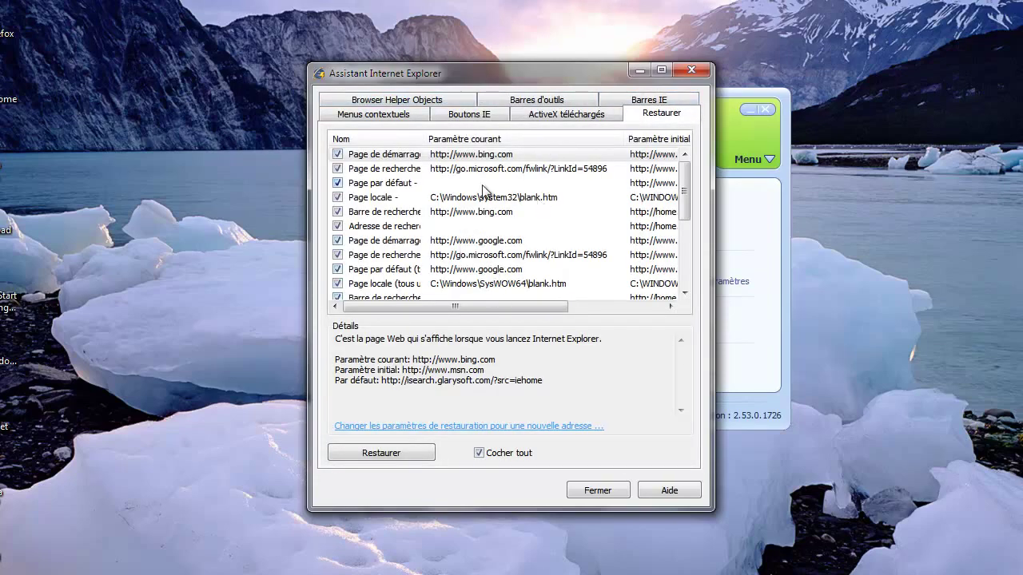
{"action": "left_click", "coordinate": [555, 100]}
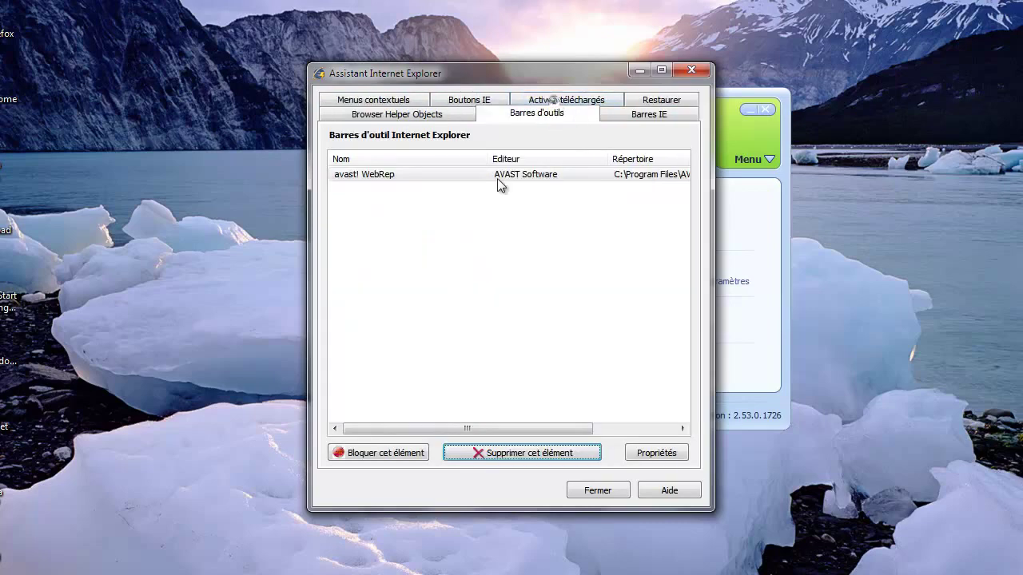
{"action": "left_click", "coordinate": [496, 104]}
{"action": "left_click", "coordinate": [400, 104]}
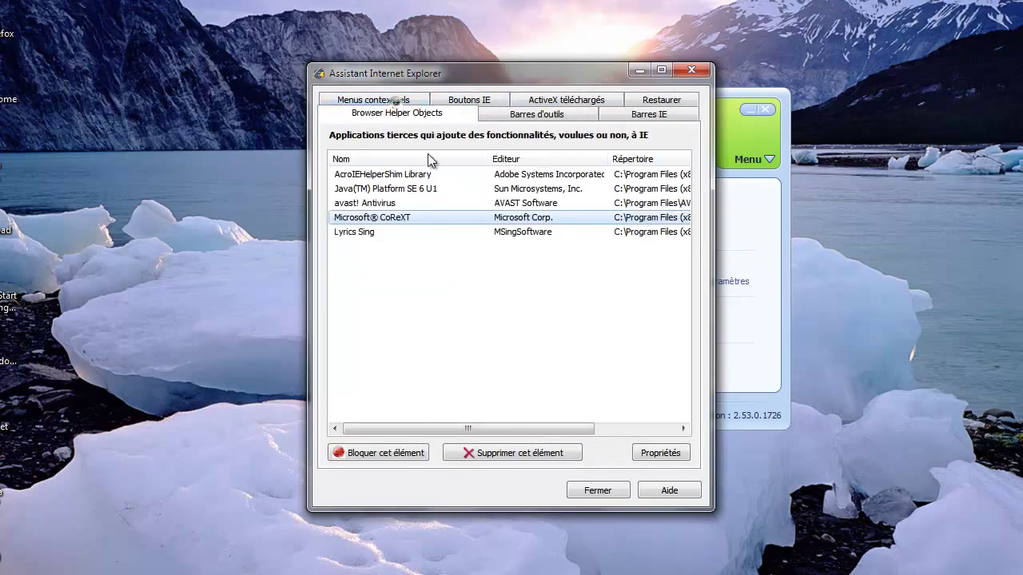
{"action": "left_click", "coordinate": [440, 188]}
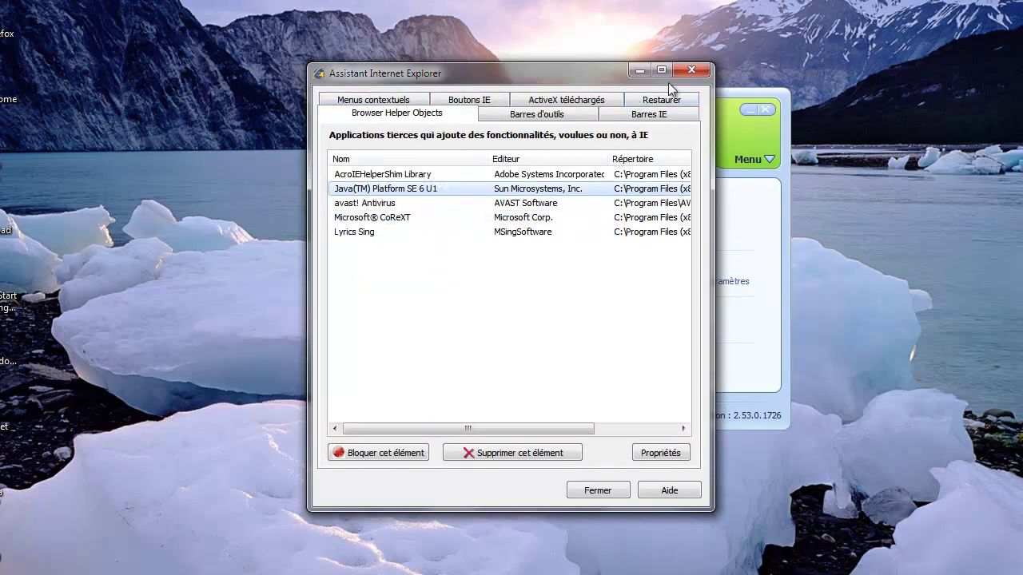
{"action": "left_click", "coordinate": [691, 70]}
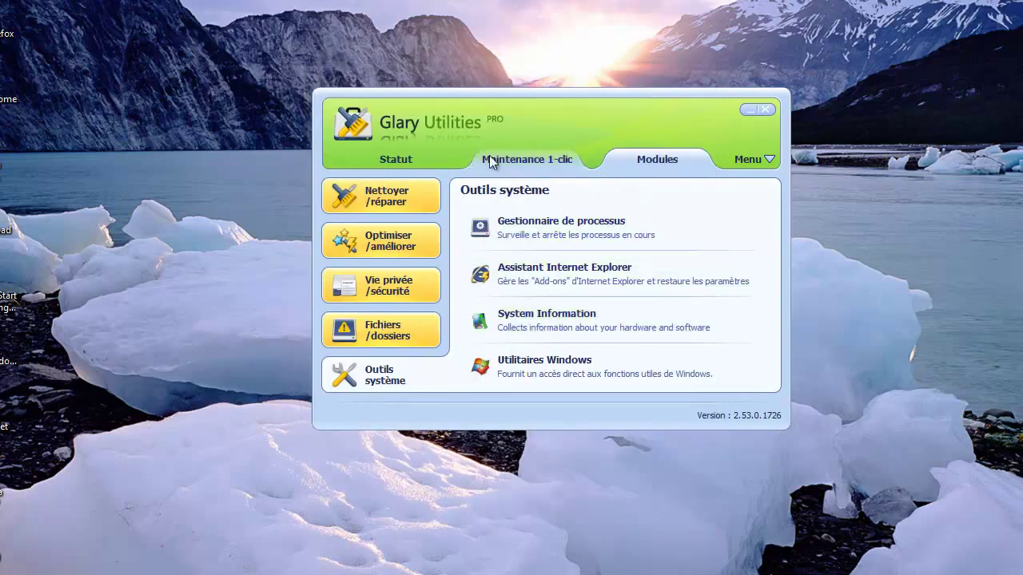
Step: Switch the interface to the theme with the teal header and yellow category buttons
{"action": "left_click", "coordinate": [768, 159]}
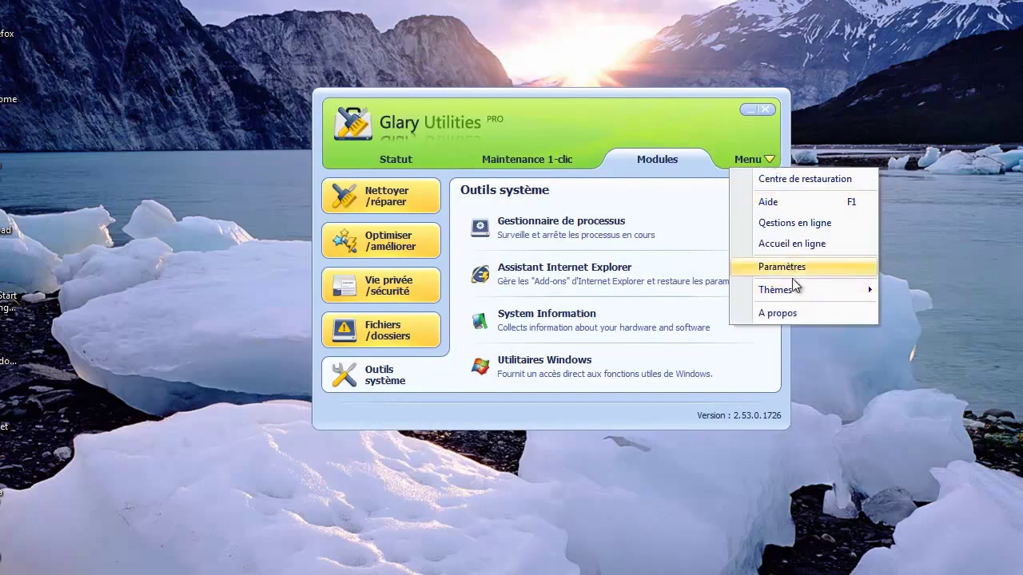
{"action": "mouse_move", "coordinate": [795, 288]}
{"action": "left_click", "coordinate": [927, 290]}
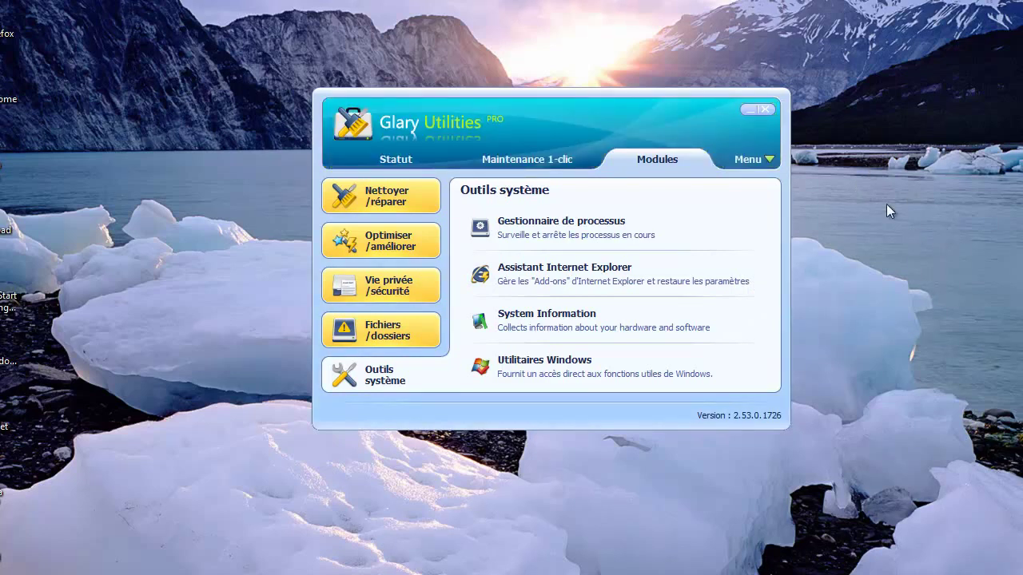
Step: Switch the interface to the dark blue theme with a white header and green category buttons
{"action": "left_click", "coordinate": [763, 168]}
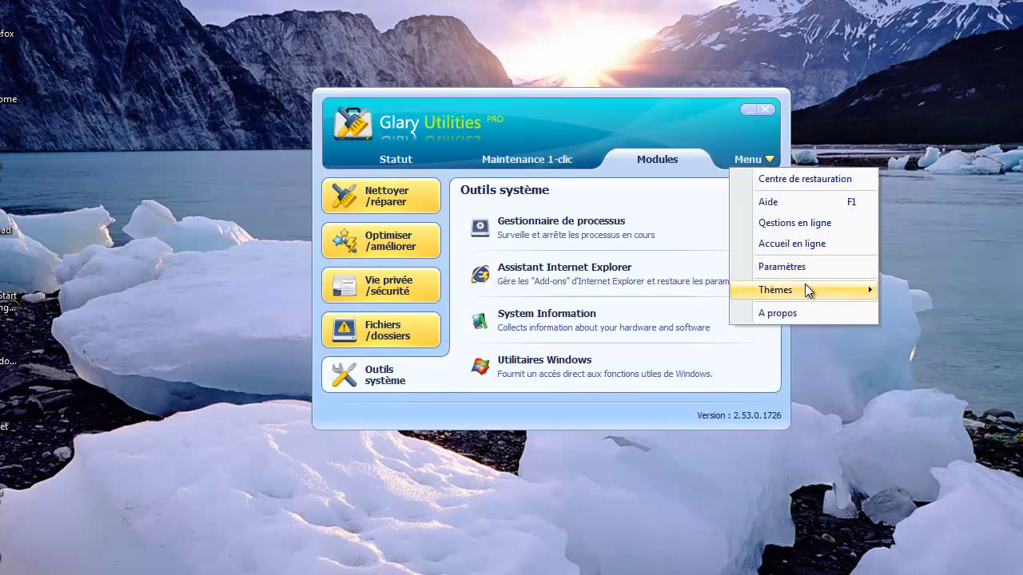
{"action": "mouse_move", "coordinate": [803, 288]}
{"action": "left_click", "coordinate": [910, 331]}
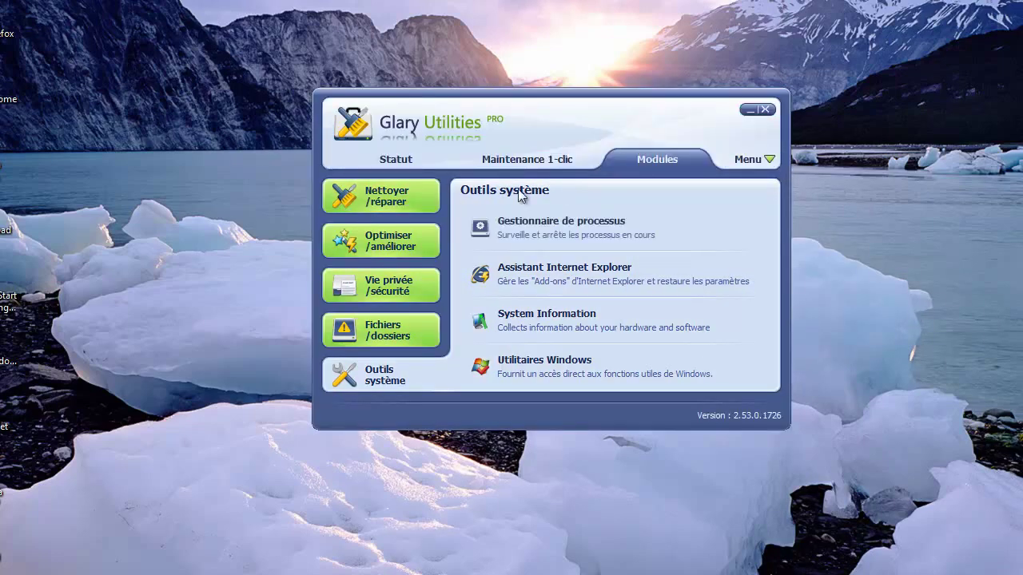
Step: View the Statut and Maintenance 1-clic pages in the new theme, and close Glary Utilities
{"action": "left_click", "coordinate": [399, 162]}
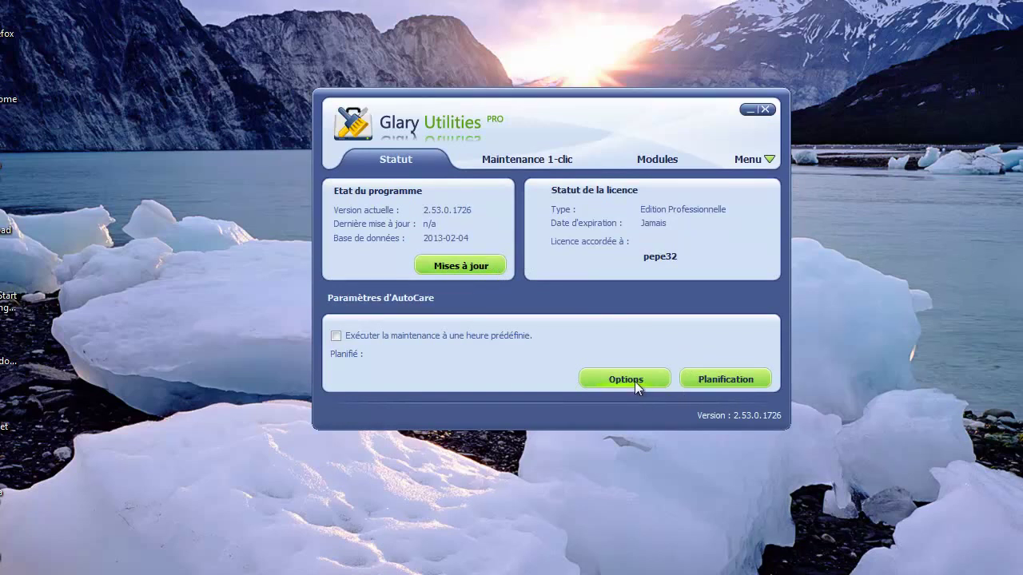
{"action": "left_click", "coordinate": [527, 161]}
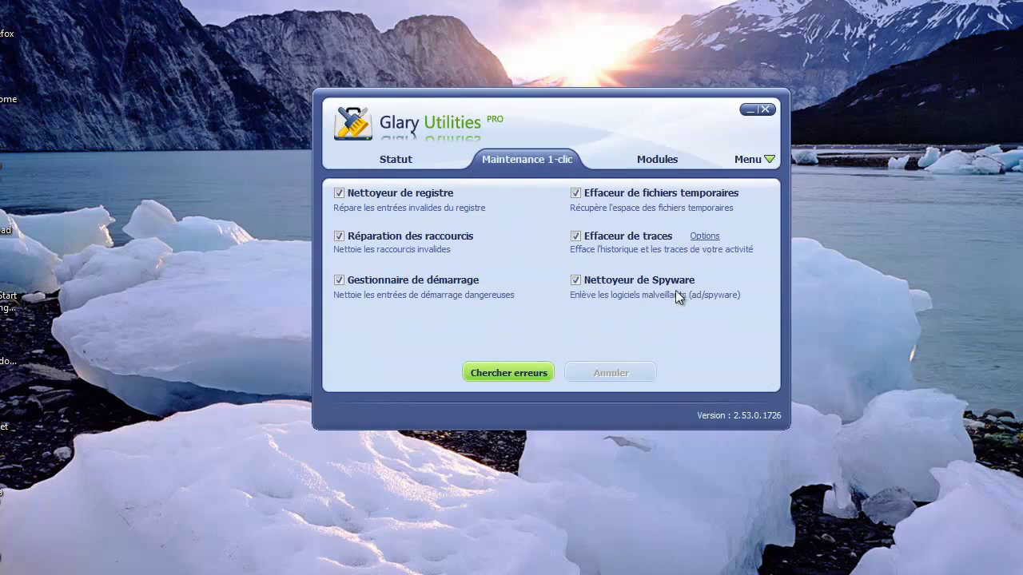
{"action": "left_click", "coordinate": [764, 109]}
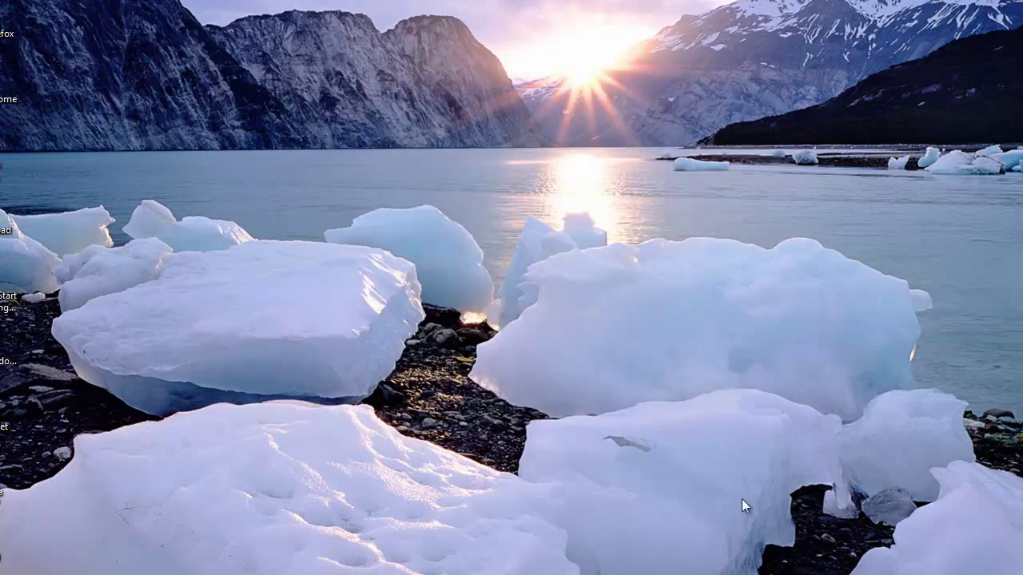